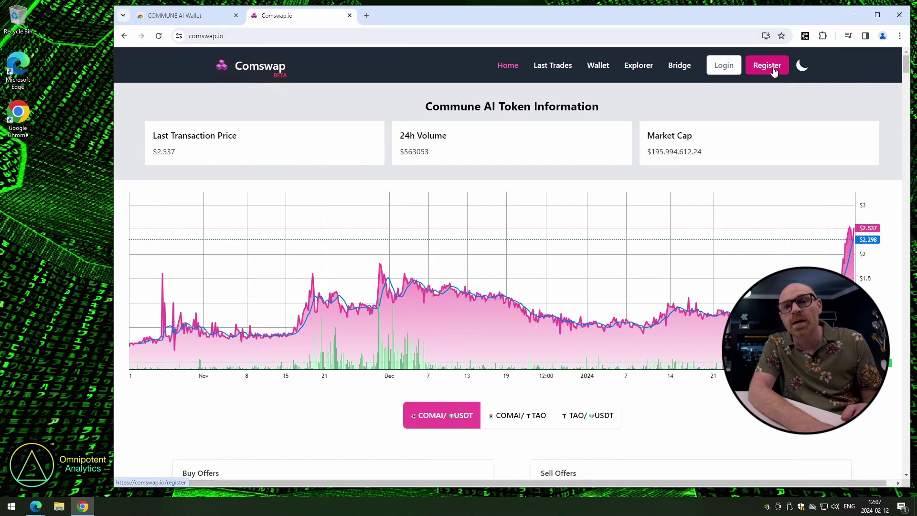
Register a new Comswap account with an e-mail address and a password
left_click(775, 71)
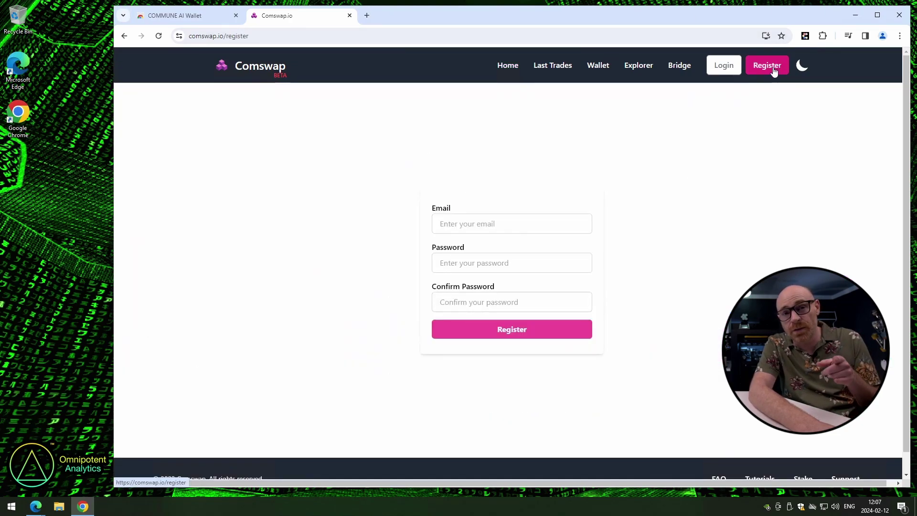
left_click(500, 226)
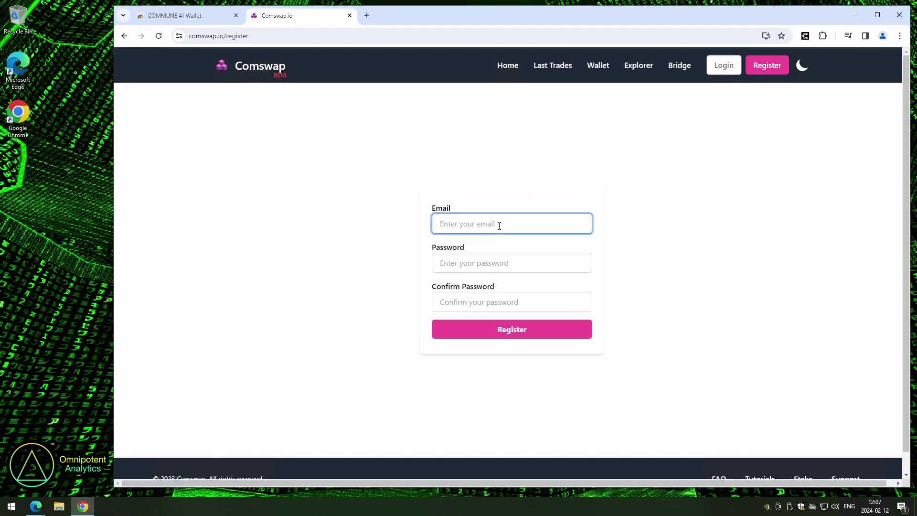
key("ctrl+v")
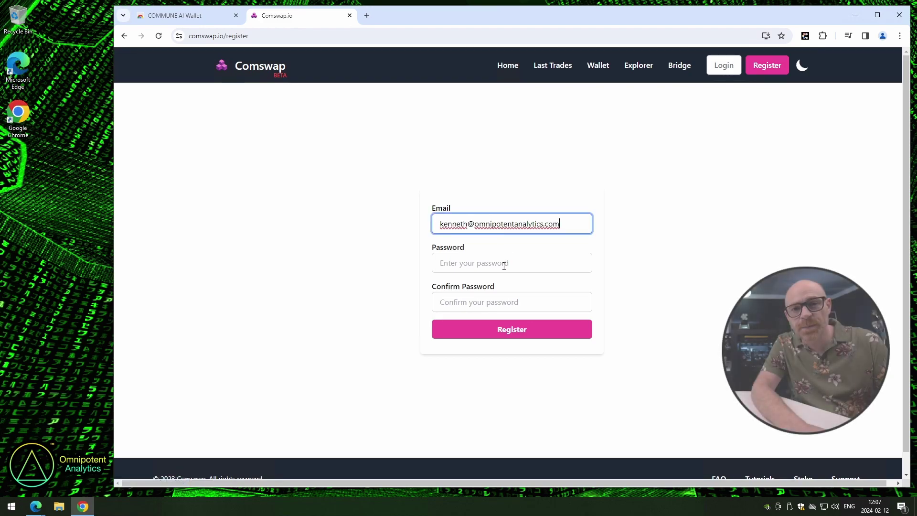
left_click(504, 265)
type("1234")
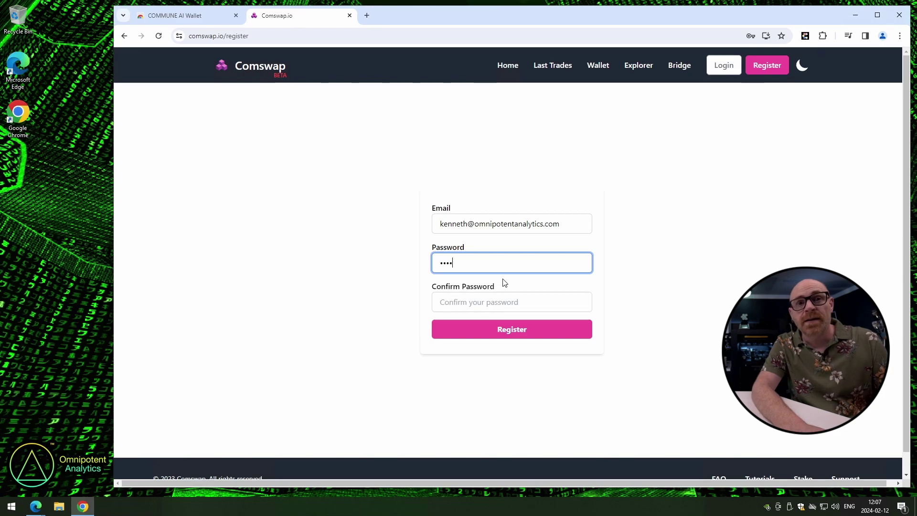
key("Tab")
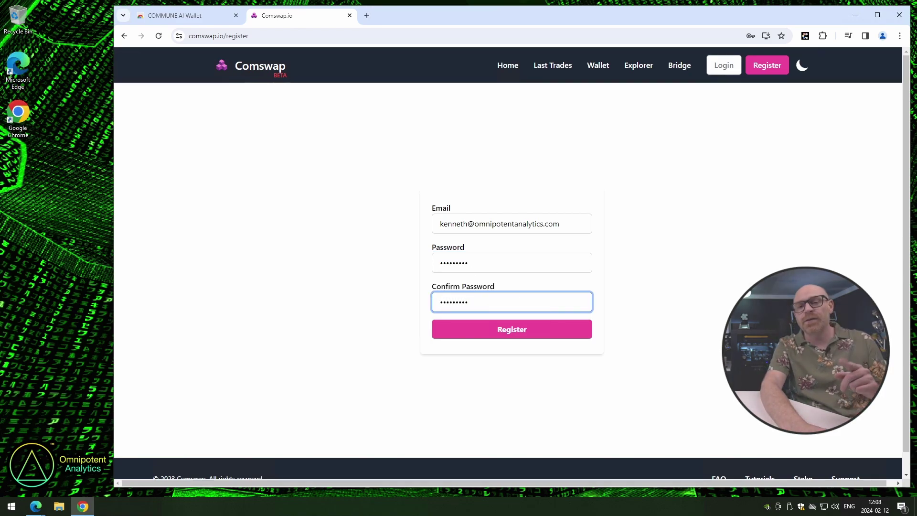
left_click(529, 334)
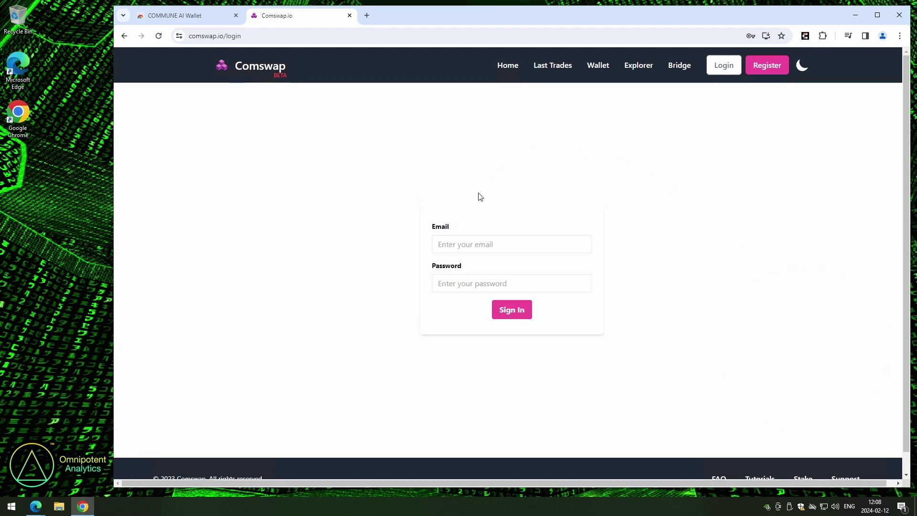
Sign in with the new account's credentials and decline Chrome's password saving
left_click(475, 242)
left_click(536, 271)
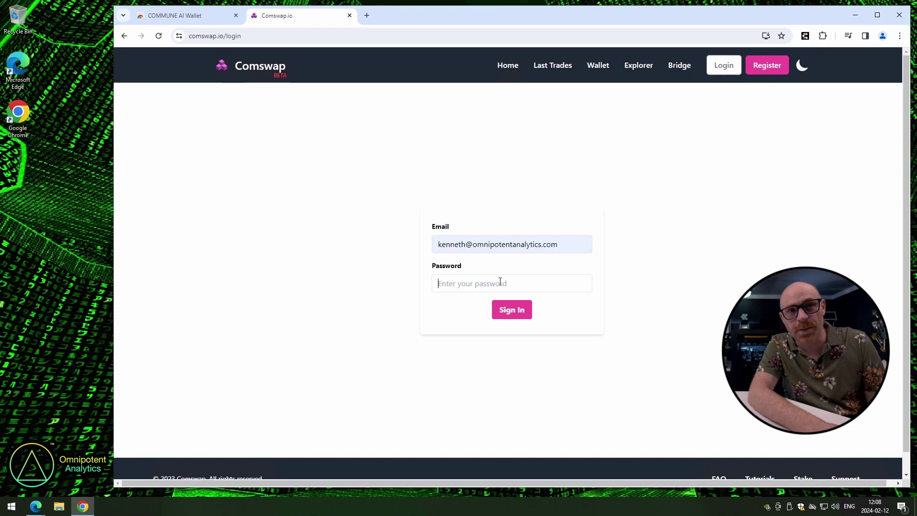
left_click(500, 282)
type("••••")
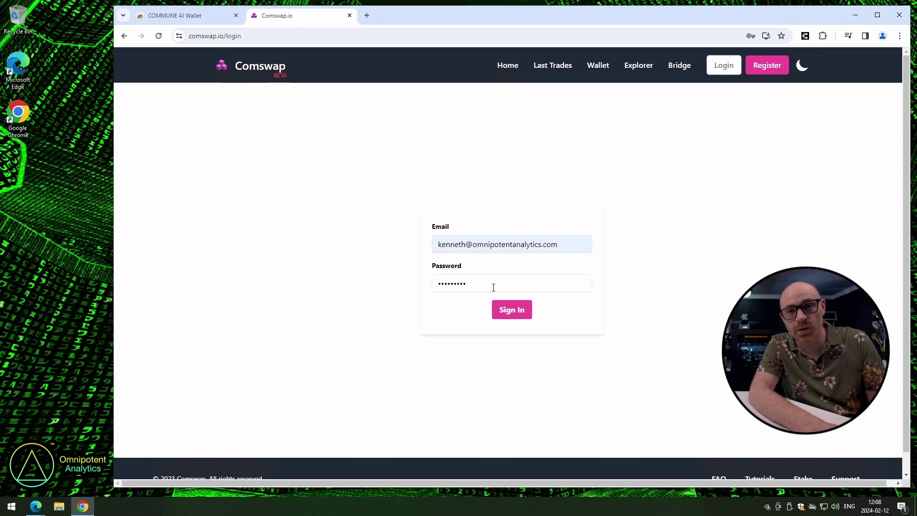
left_click(510, 312)
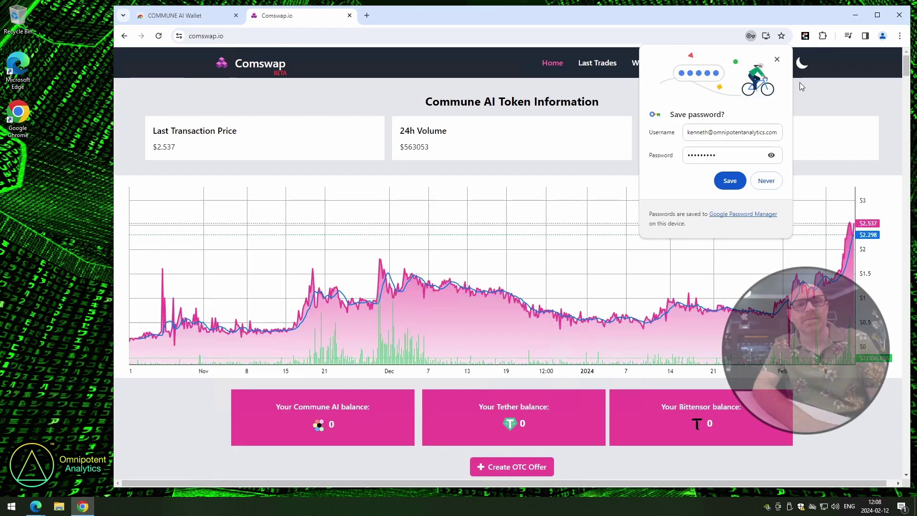
left_click(767, 182)
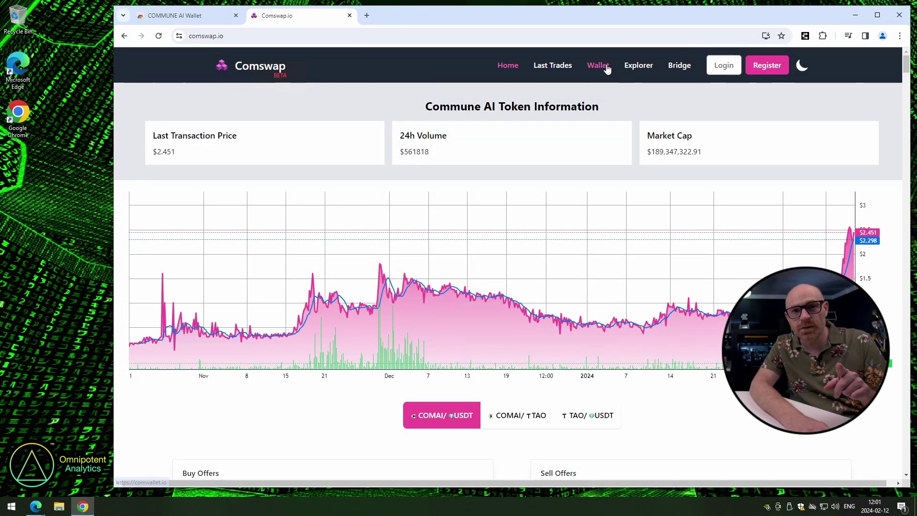
Create a password-protected COM Wallet holding 0.00 COMAI and begin the seed phrase backup
left_click(604, 64)
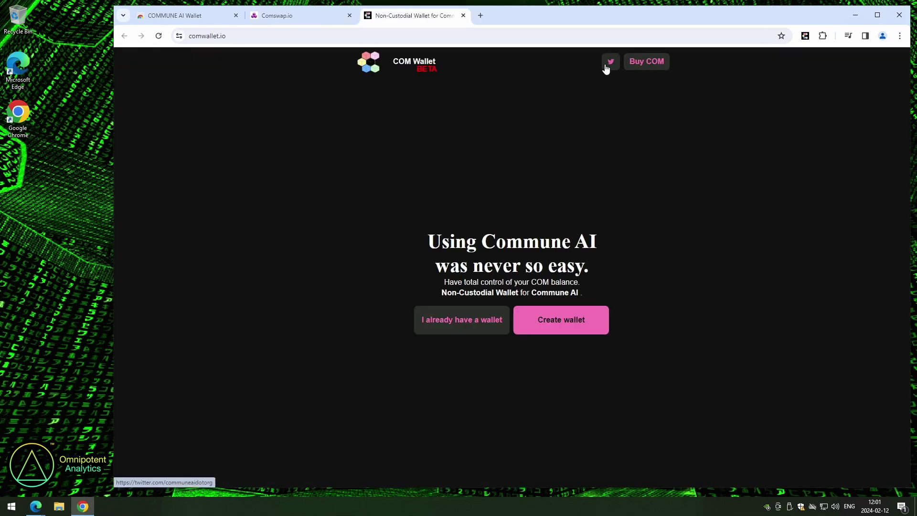
left_click(557, 331)
left_click(506, 286)
type("•••••••••")
key("Tab")
type("•••••••••")
left_click(551, 466)
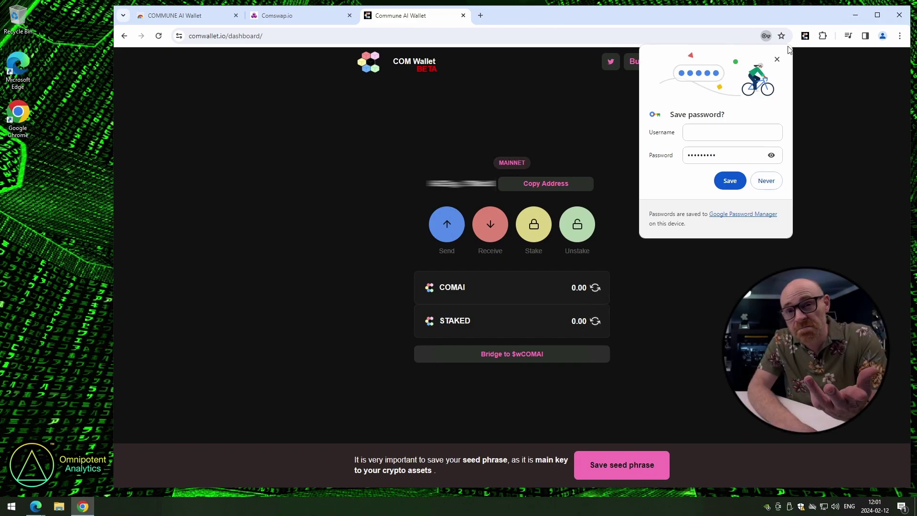
left_click(777, 60)
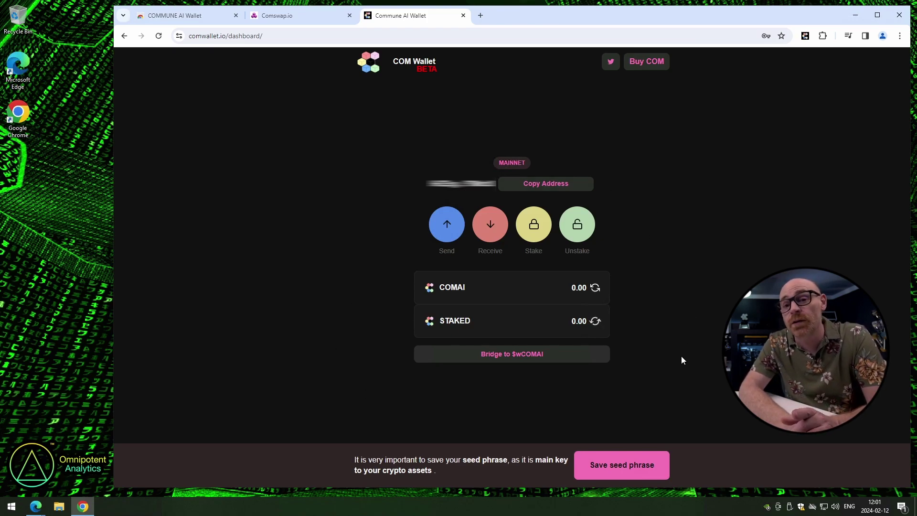
left_click(621, 473)
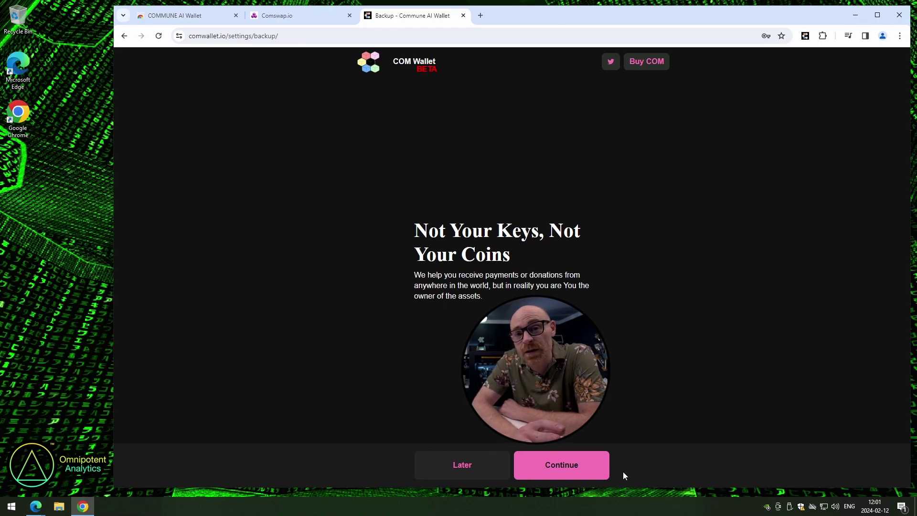
Copy the twelve-word seed phrase, paste it back to verify, and return to the dashboard
left_click(556, 470)
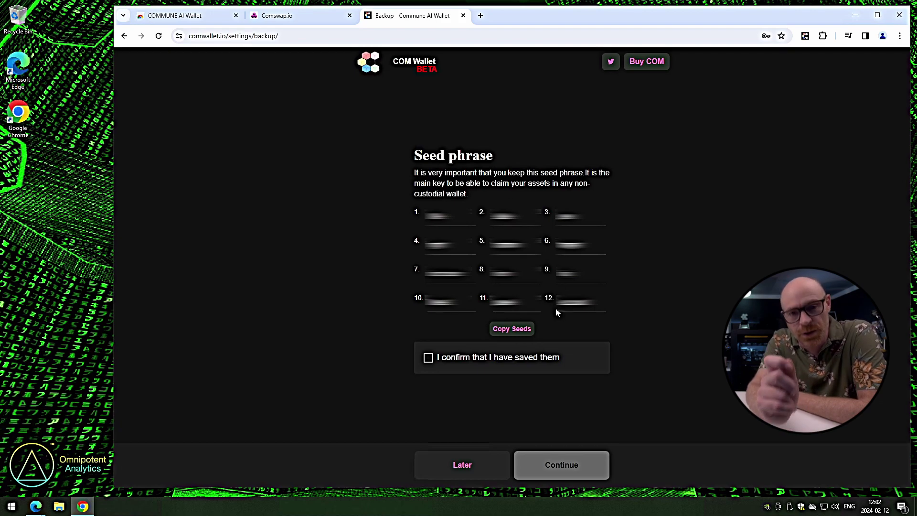
double_click(515, 331)
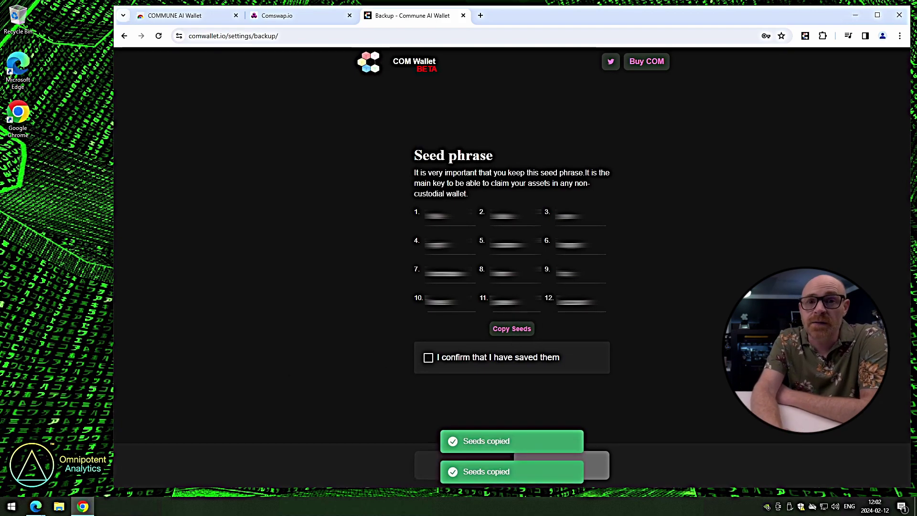
left_click(428, 360)
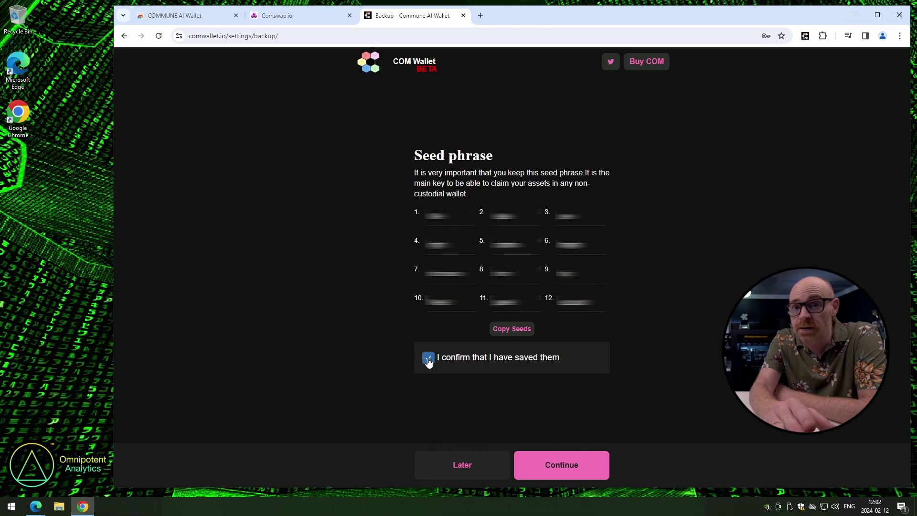
left_click(565, 466)
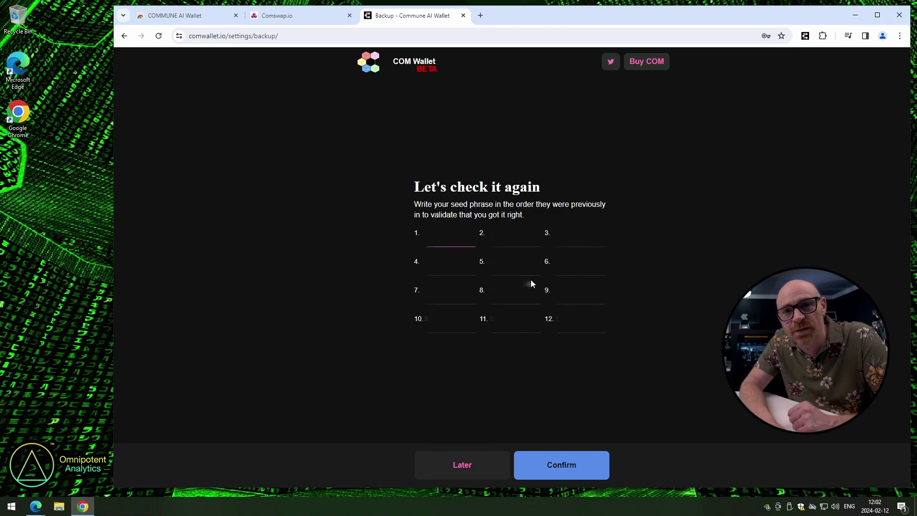
key("ctrl+v")
left_click(563, 470)
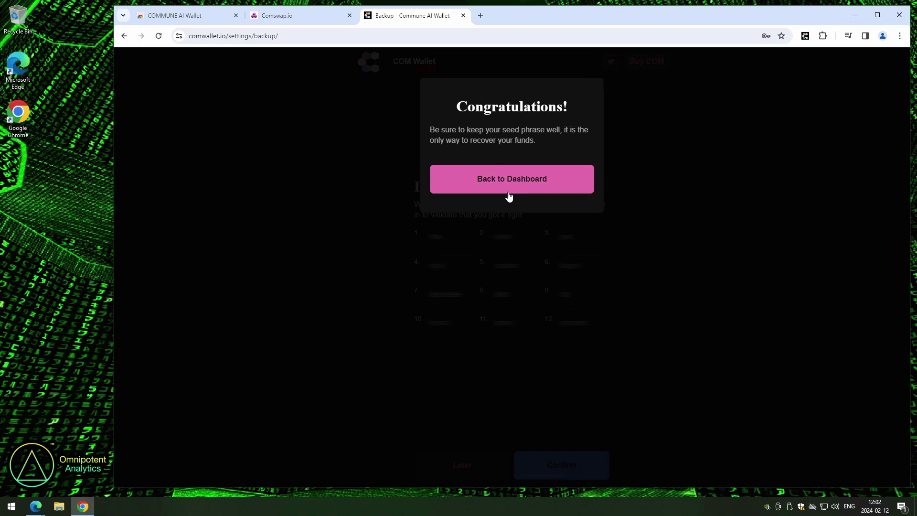
left_click(514, 184)
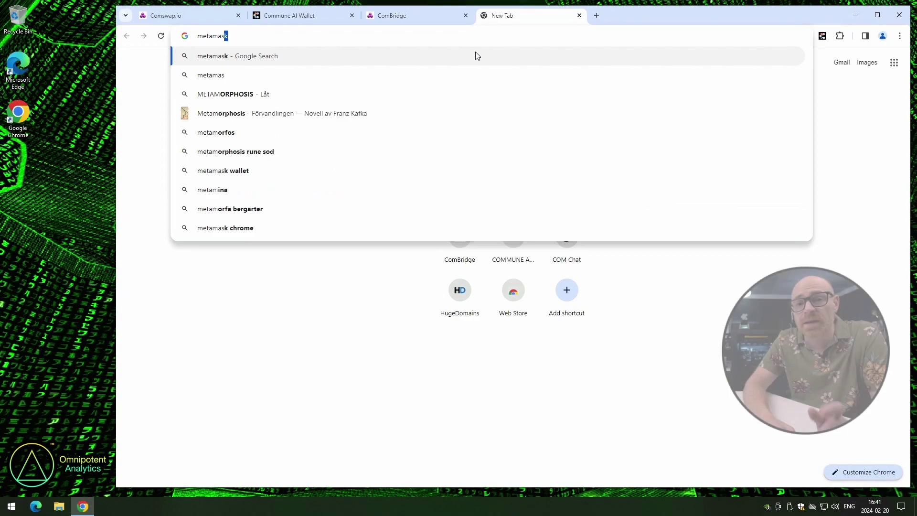
Install the MetaMask extension in Chrome from metamask.io via the Chrome Web Store
type("k.io")
key("Return")
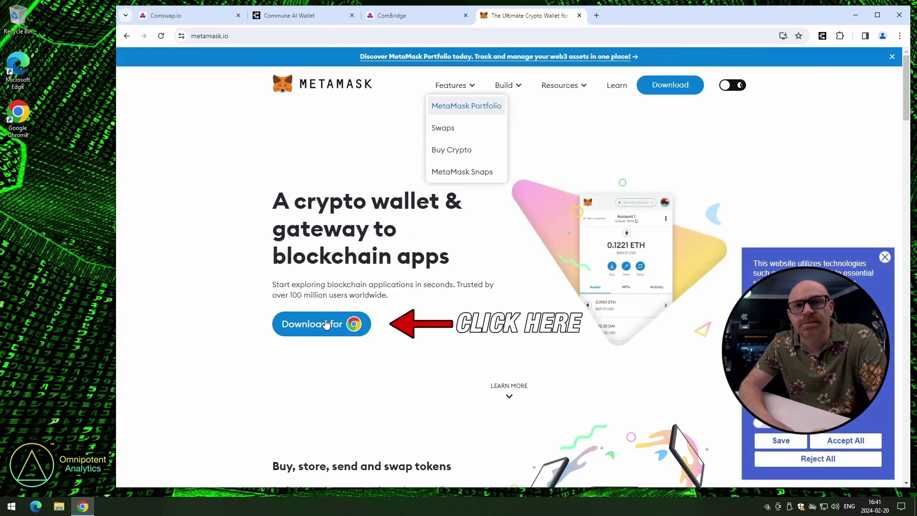
left_click(327, 325)
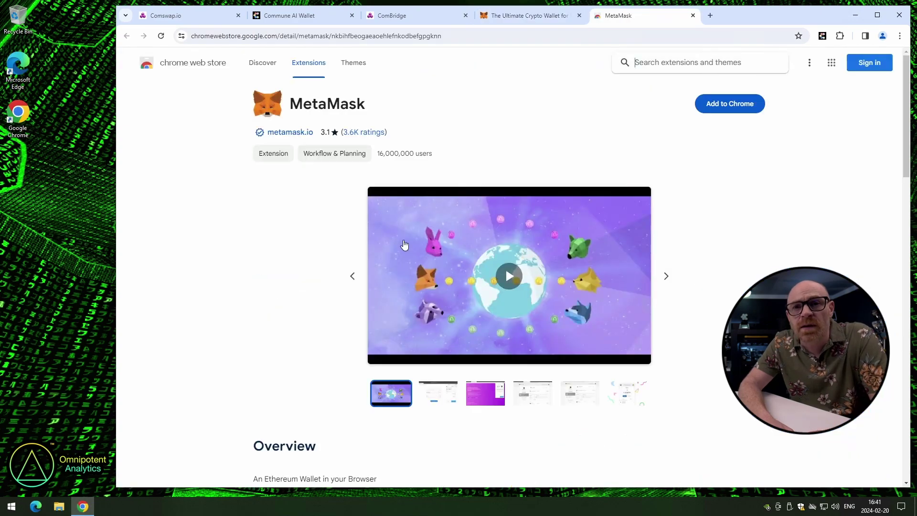
left_click(718, 107)
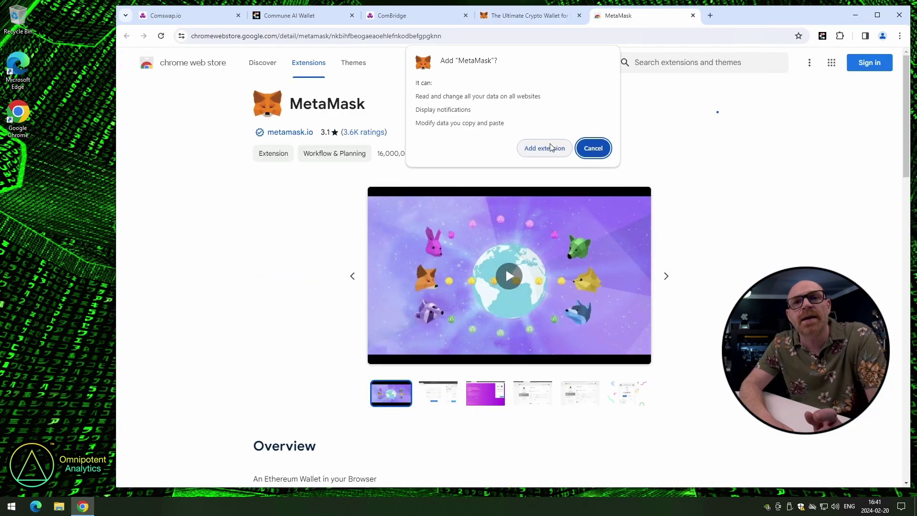
left_click(551, 148)
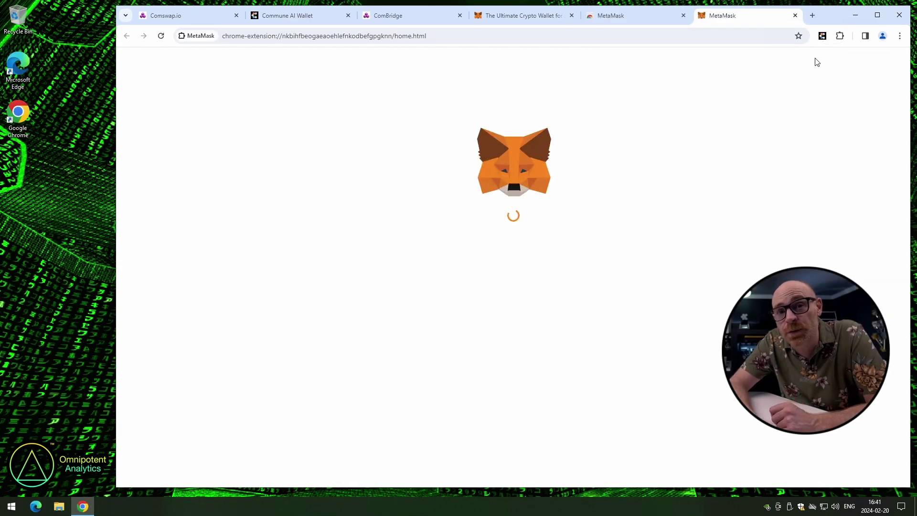
Pin MetaMask to the toolbar, accept its Terms of use, and start a new wallet
left_click(840, 35)
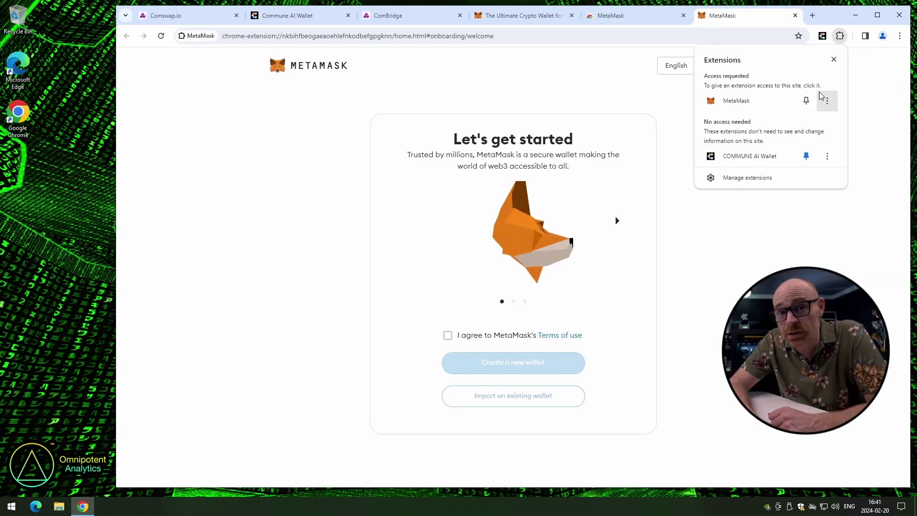
left_click(806, 101)
left_click(327, 180)
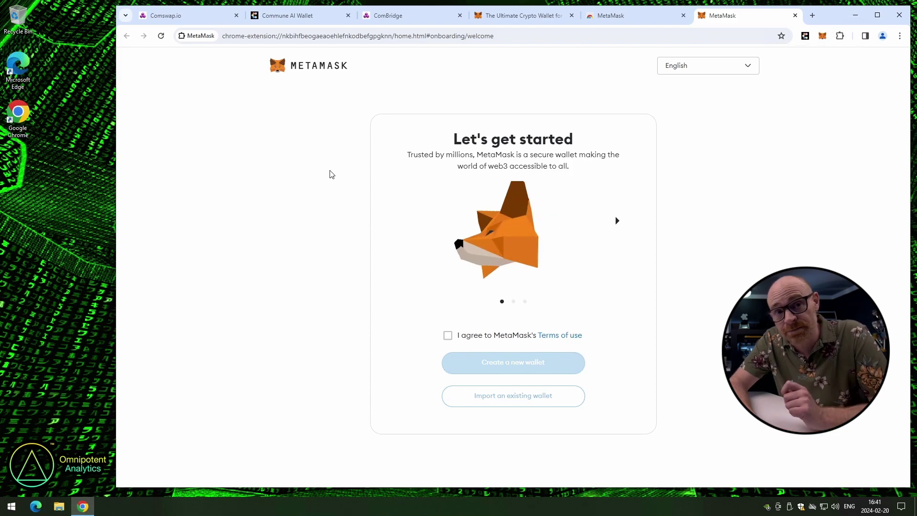
left_click(447, 335)
left_click(494, 362)
Accept anonymous usage data sharing and enter the new MetaMask wallet password
scroll(459, 387, "down", 1)
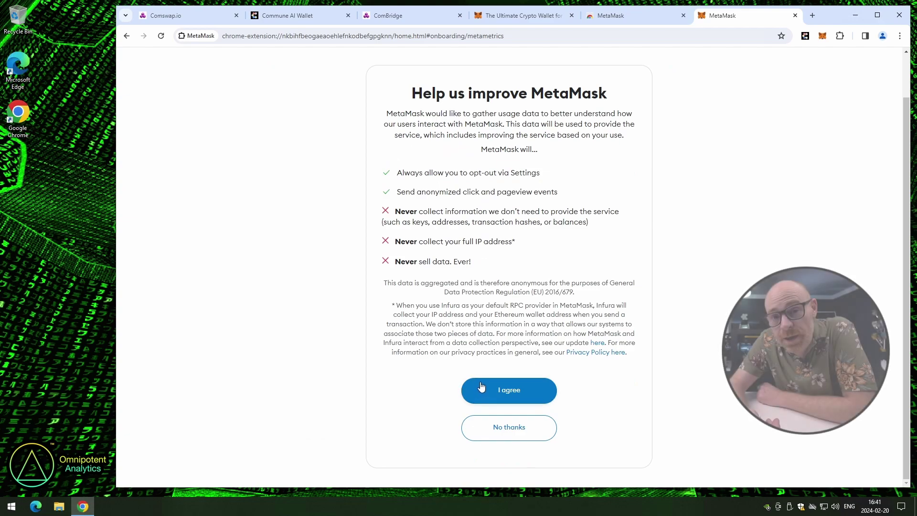
left_click(482, 388)
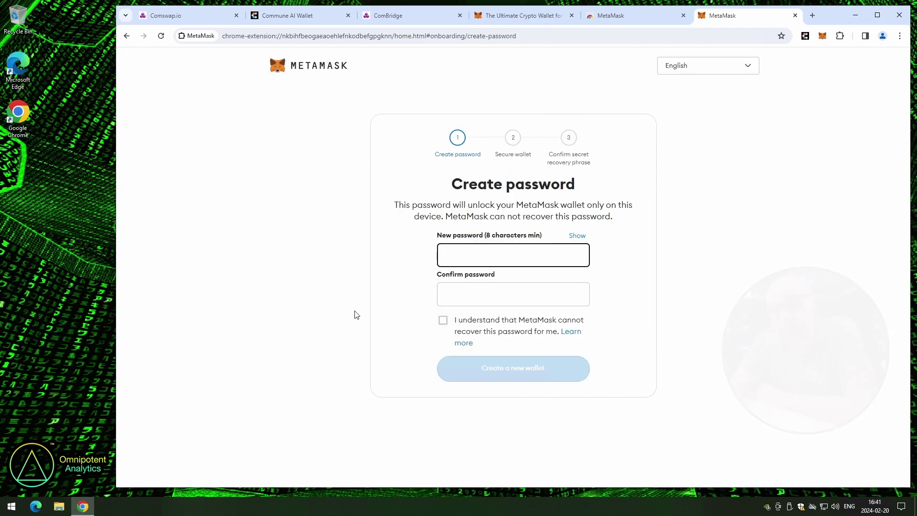
type("•••")
key("BackSpace")
key("BackSpace")
type("••••••••")
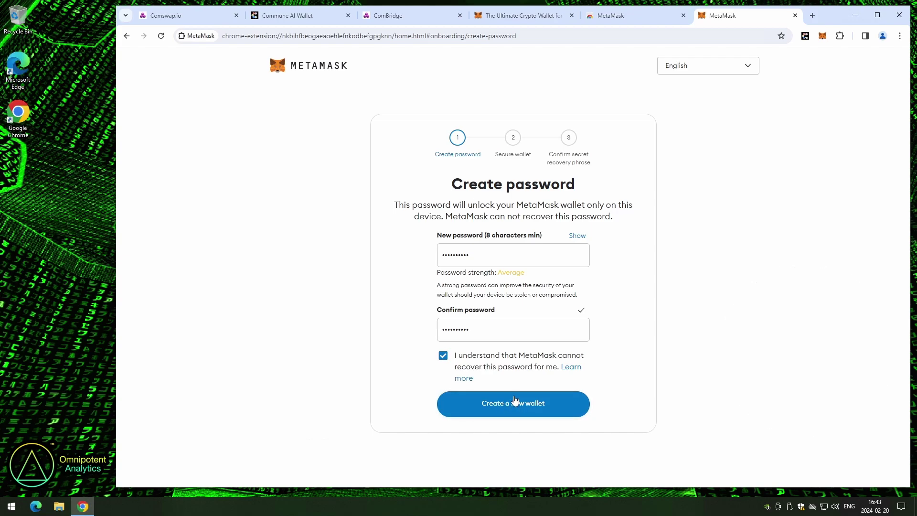
Create the MetaMask wallet, reveal its secret recovery phrase, and copy it to the clipboard
left_click(515, 403)
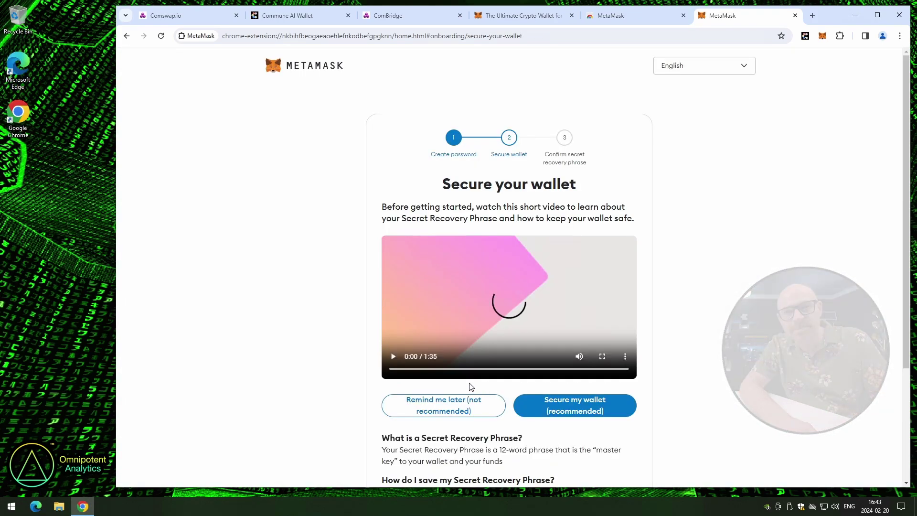
scroll(256, 281, "down", 2)
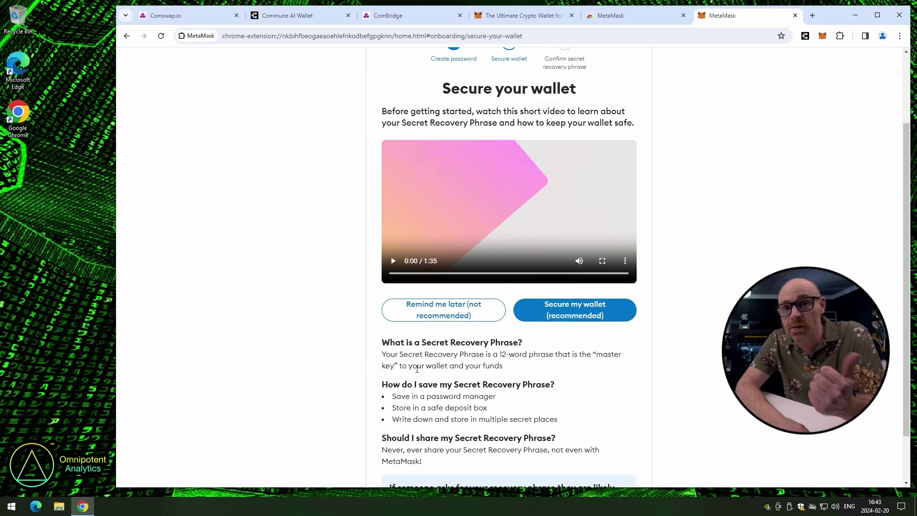
left_click(555, 310)
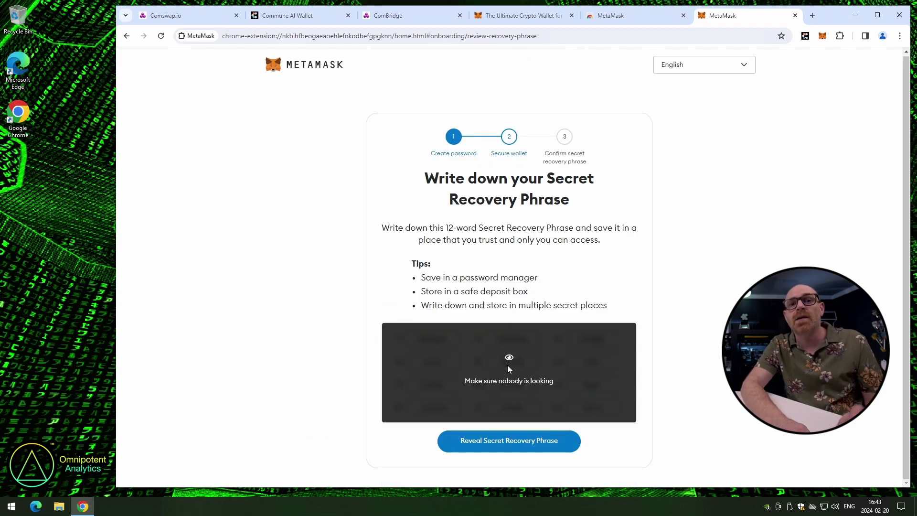
left_click(501, 441)
scroll(501, 442, "down", 1)
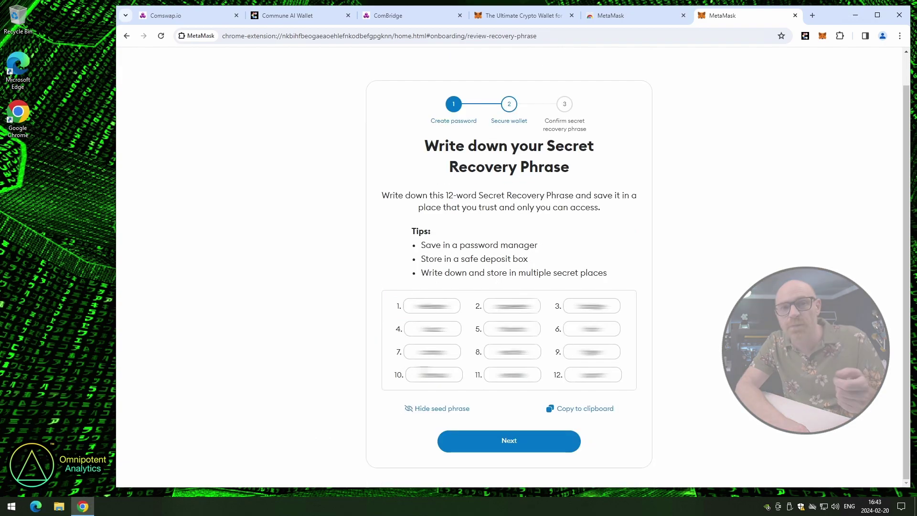
left_click_drag(412, 307, 606, 374)
left_click(573, 409)
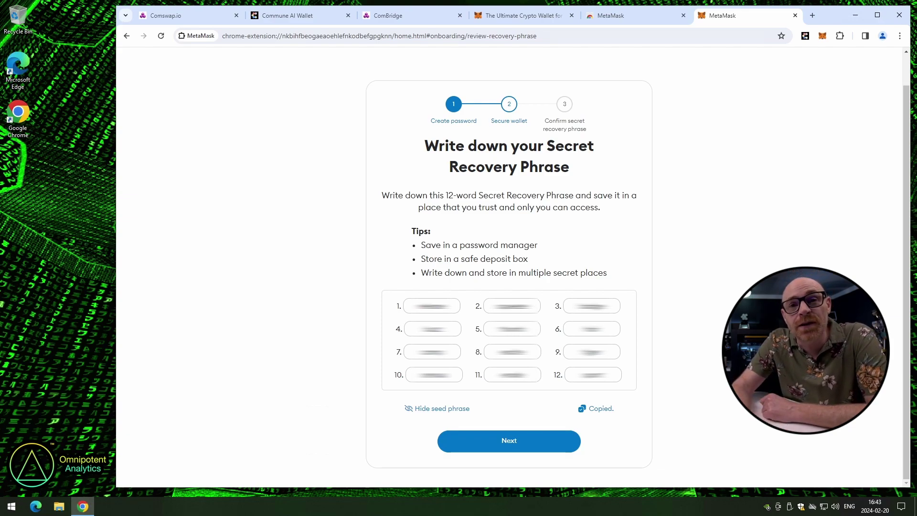
Fill in the missing recovery phrase words, confirm them, and finish MetaMask onboarding
left_click(478, 447)
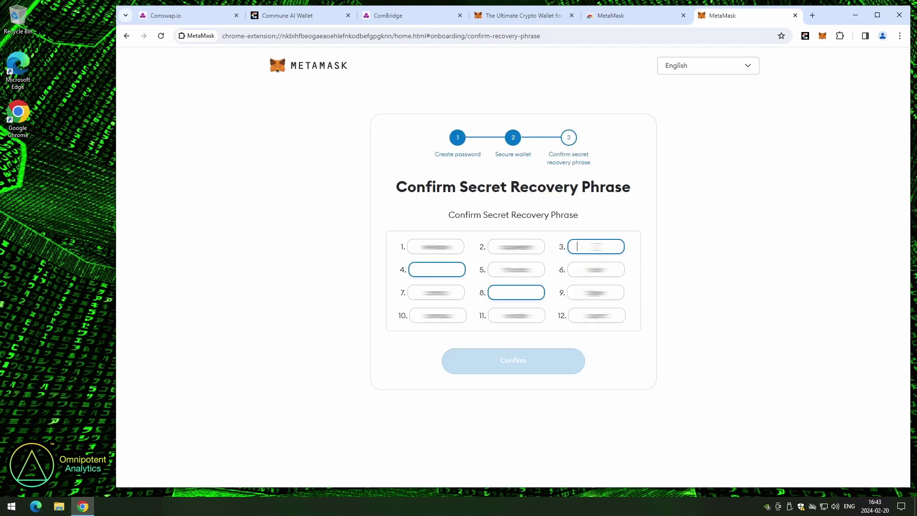
type("b")
left_click(418, 270)
type("b")
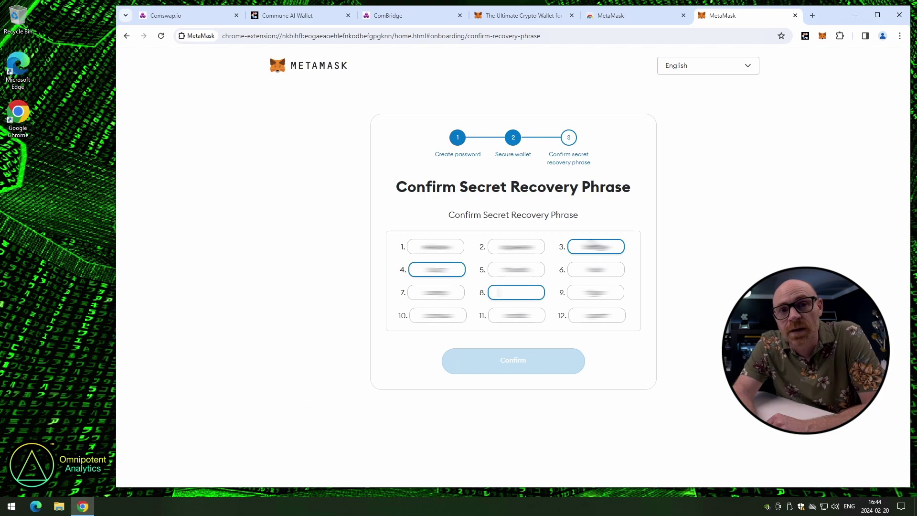
type("b")
left_click(529, 359)
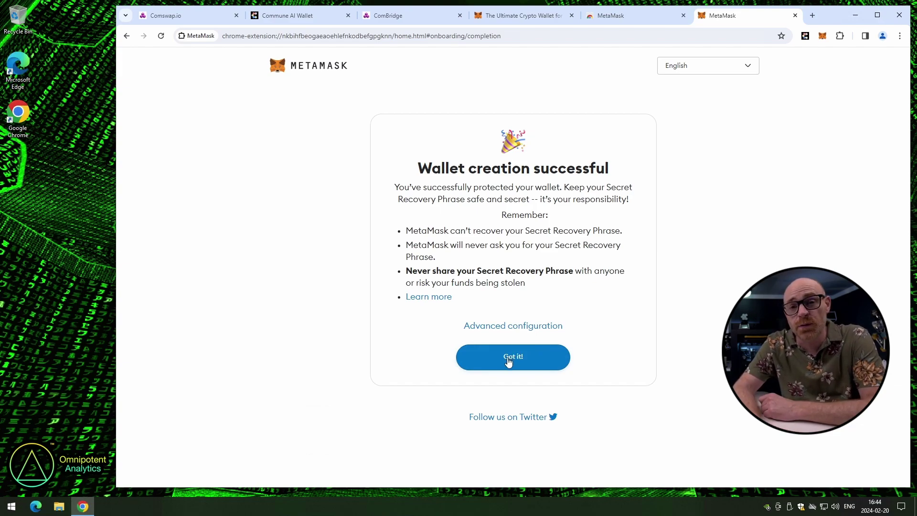
left_click(509, 359)
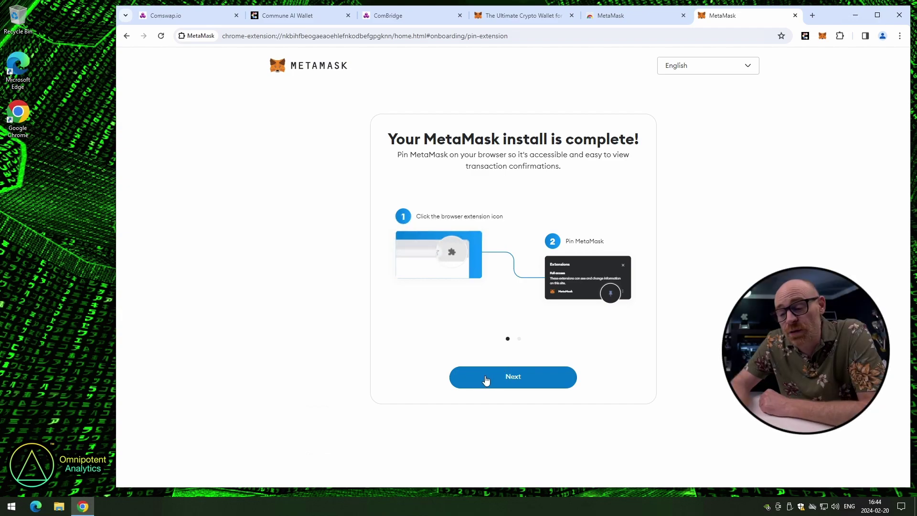
left_click(496, 378)
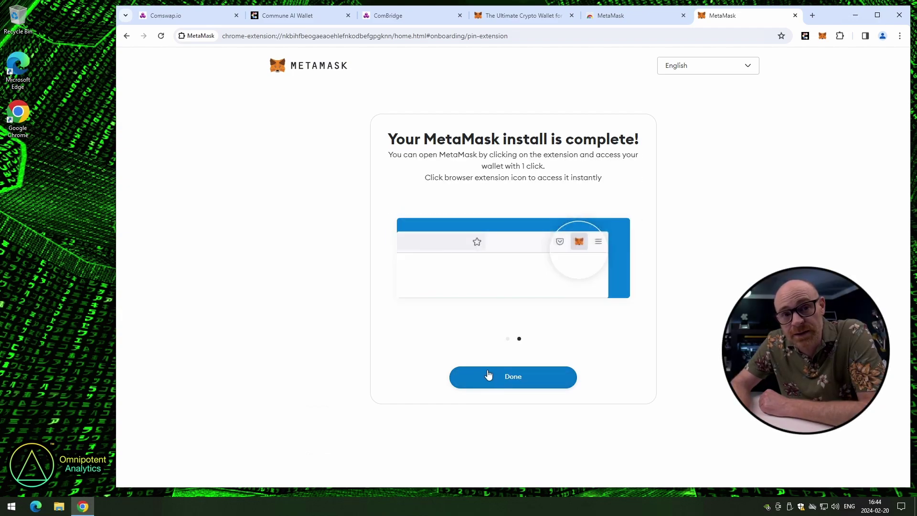
left_click(493, 380)
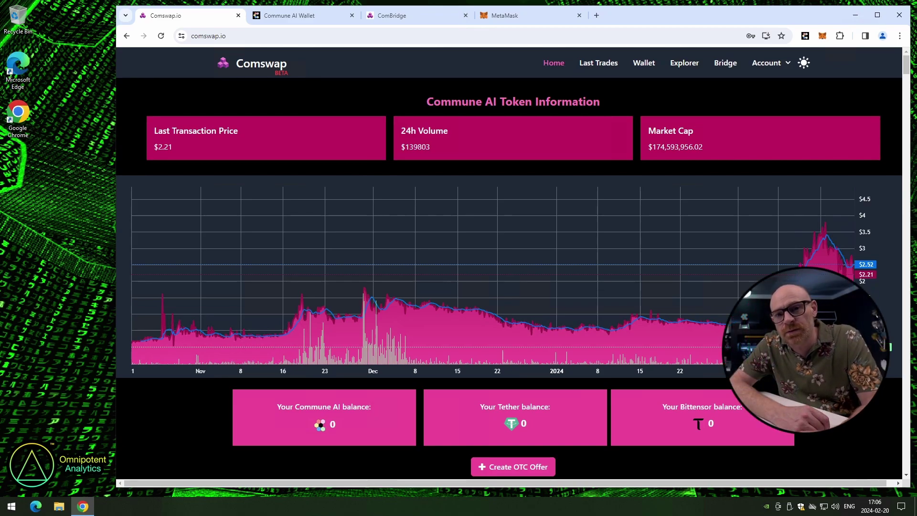
On the Account Balance page's USDT deposit tab, connect MetaMask Account 1
left_click(769, 63)
left_click(726, 86)
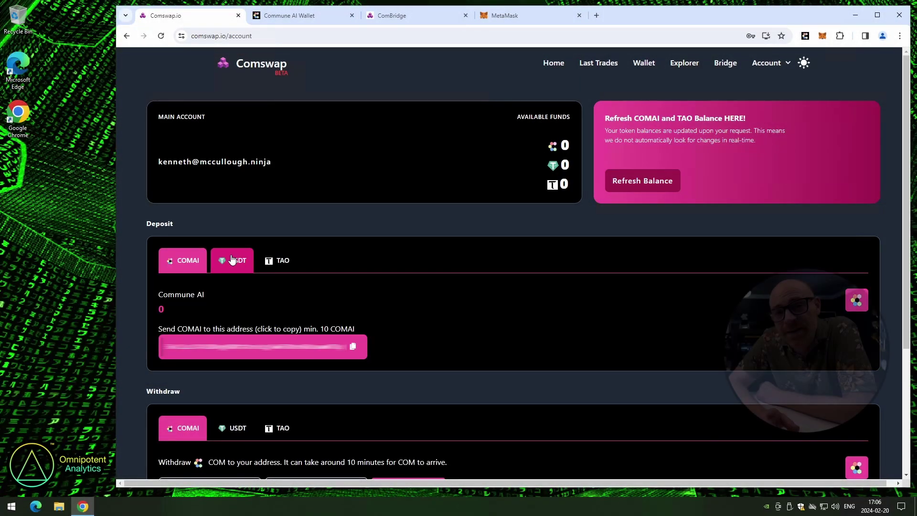
left_click(232, 259)
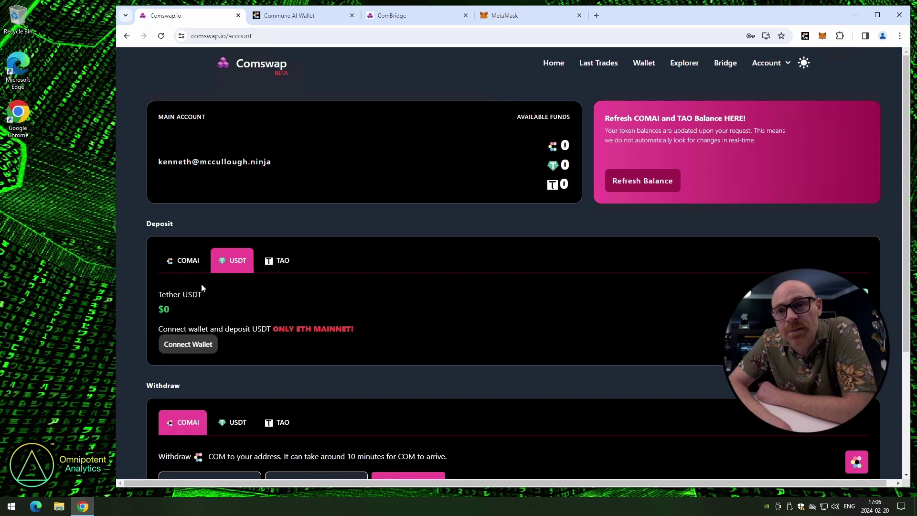
left_click(177, 344)
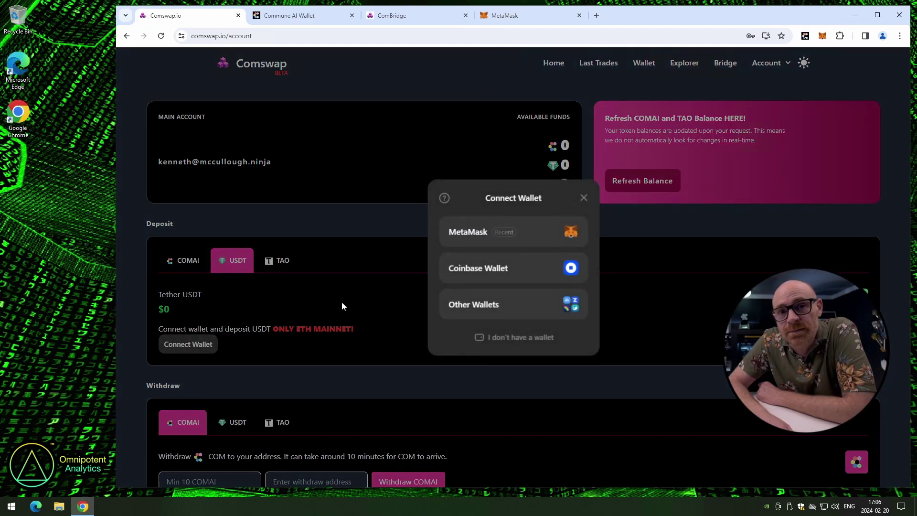
left_click(461, 233)
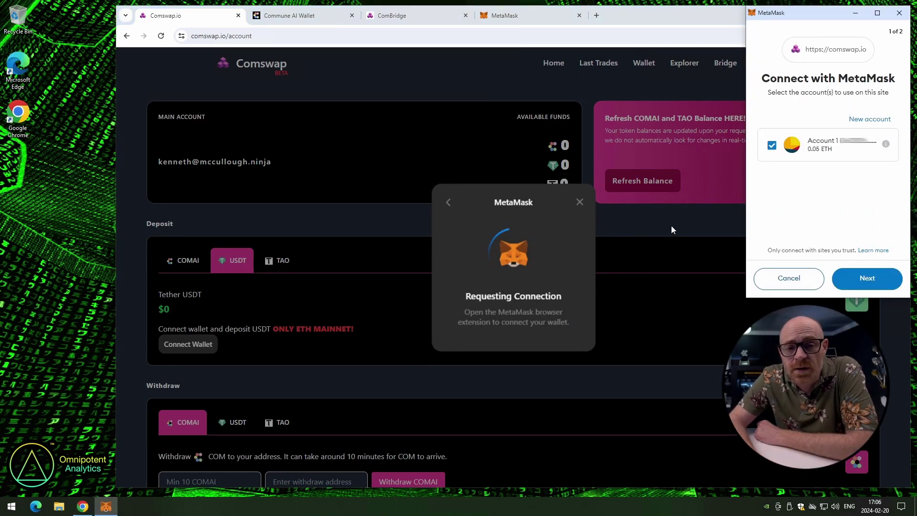
left_click(867, 278)
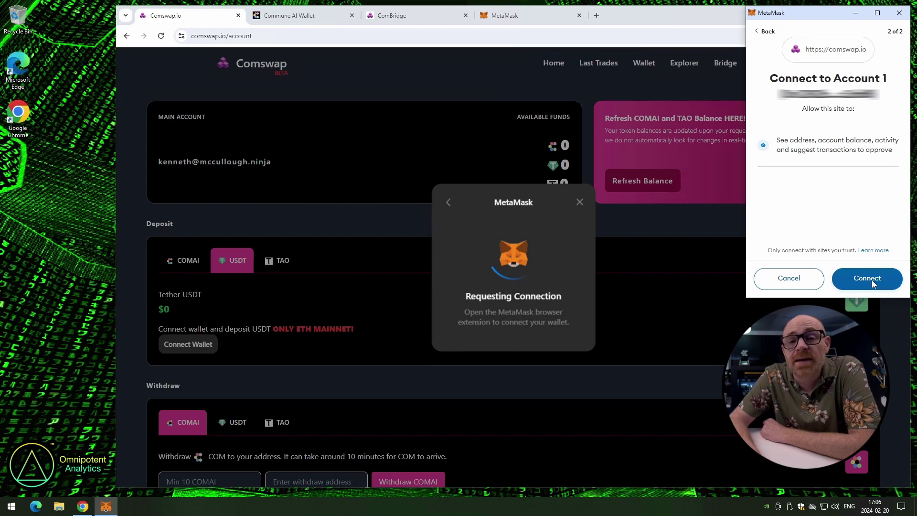
left_click(873, 282)
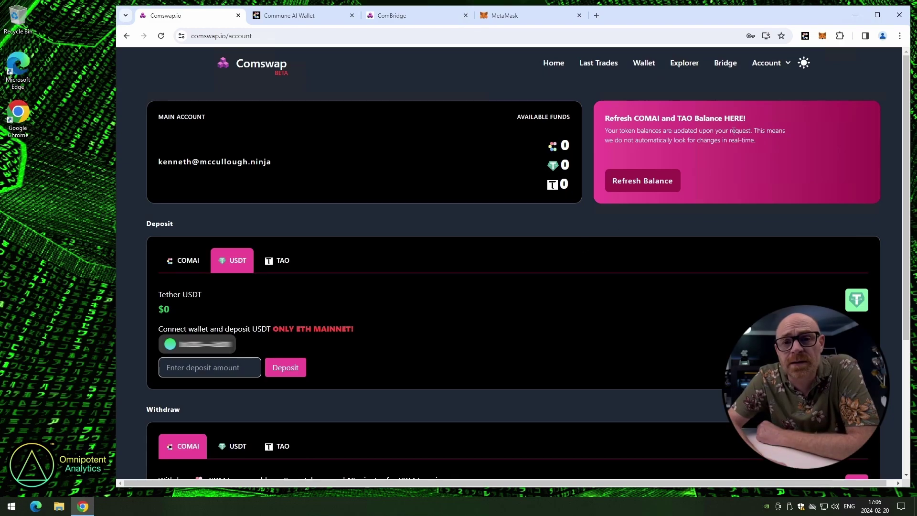
left_click(822, 36)
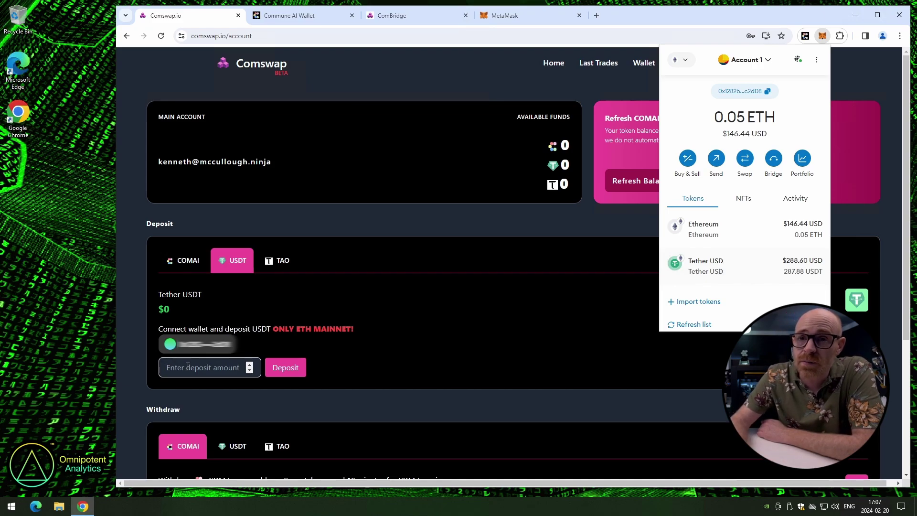
left_click(377, 246)
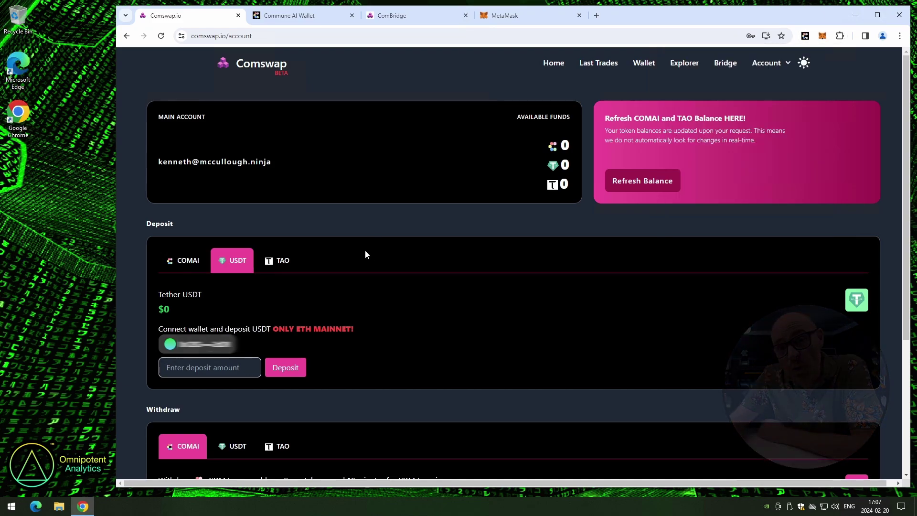
Return to Comswap Home and scroll down to the COMAI/USDT Buy and Sell Offers tables
left_click(553, 64)
scroll(336, 220, "down", 5)
scroll(333, 223, "down", 3)
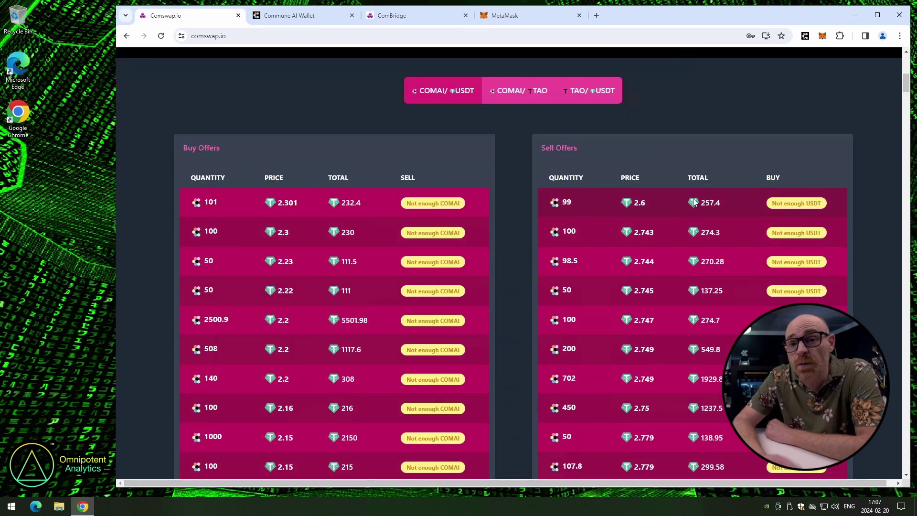
scroll(693, 204, "down", 1)
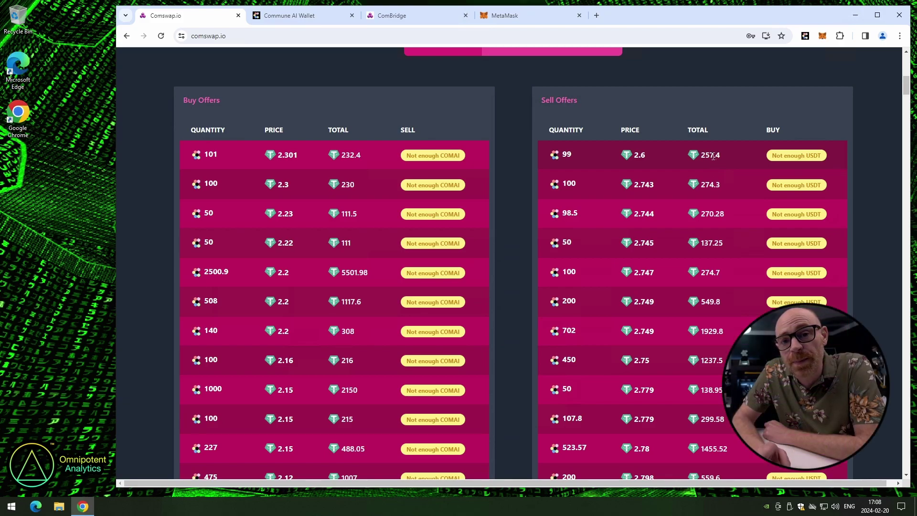
Enter a 257.4 USDT deposit on the account balance page and submit it
scroll(701, 145, "up", 10)
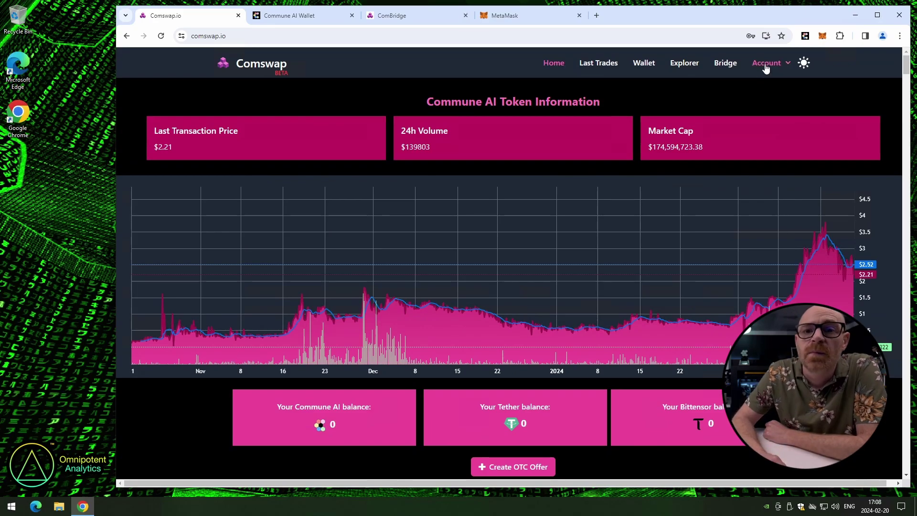
left_click(767, 65)
left_click(736, 81)
left_click(243, 263)
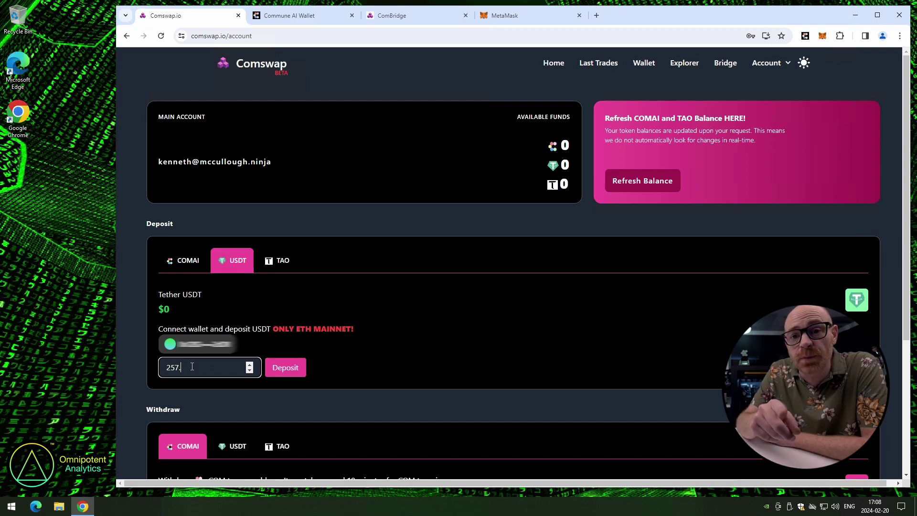
left_click(281, 369)
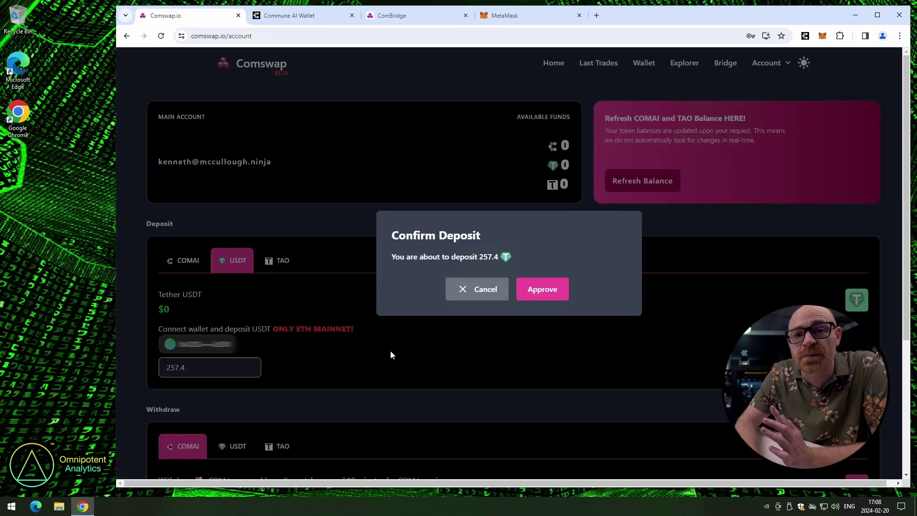
Approve the 257.4 USDT deposit with a MetaMask spending cap of 1000 USDT
left_click(540, 289)
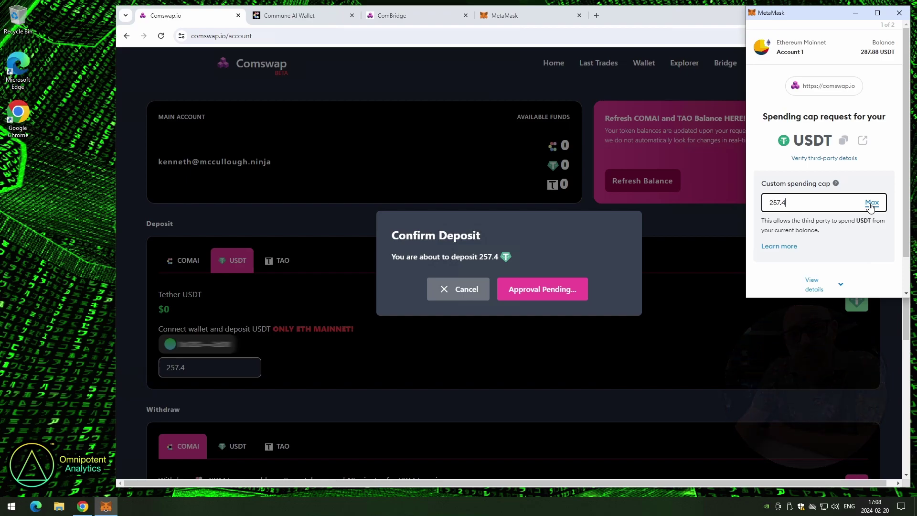
left_click_drag(829, 205, 713, 219)
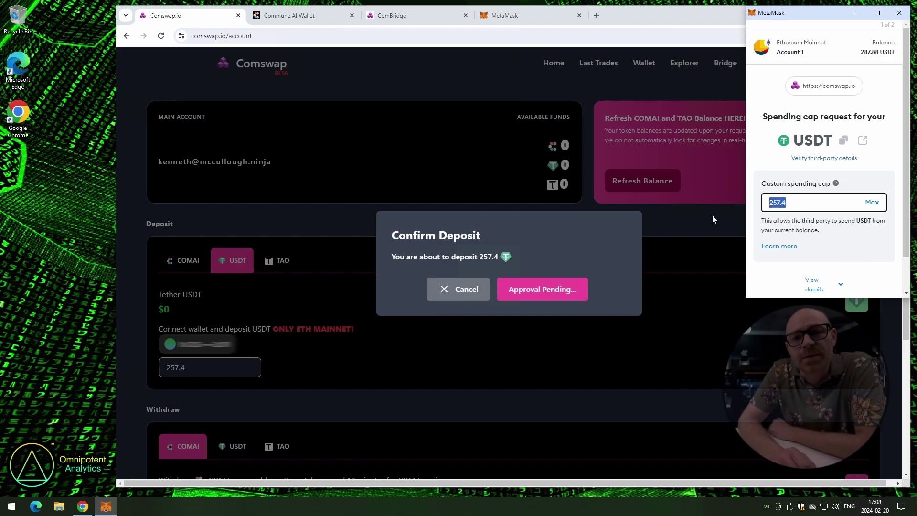
type("1000")
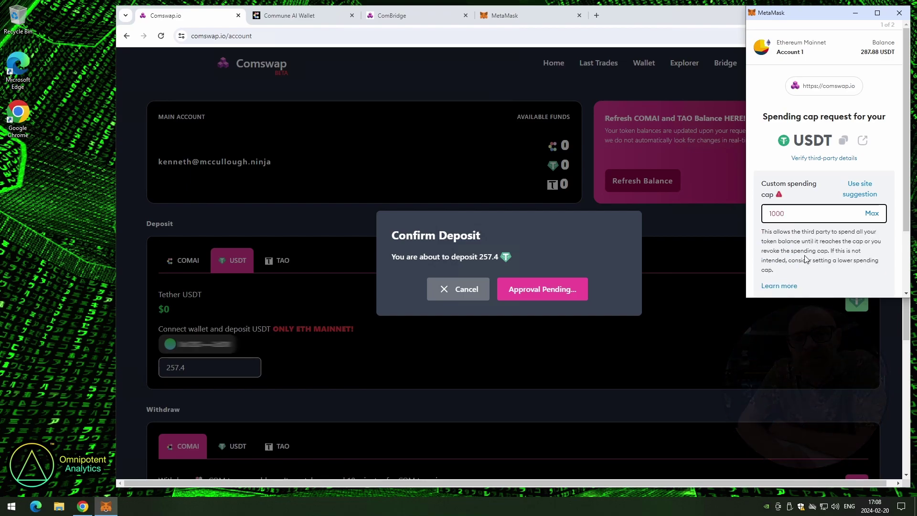
left_click(788, 259)
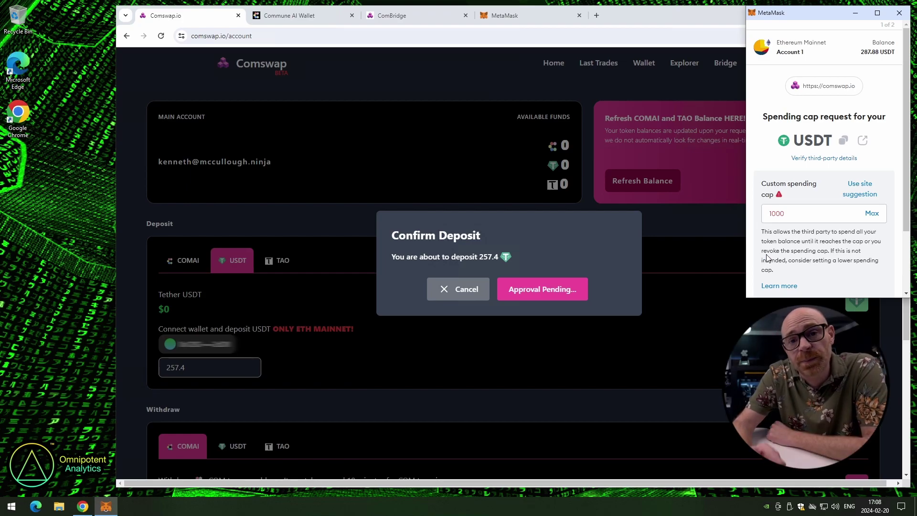
scroll(773, 252, "down", 1)
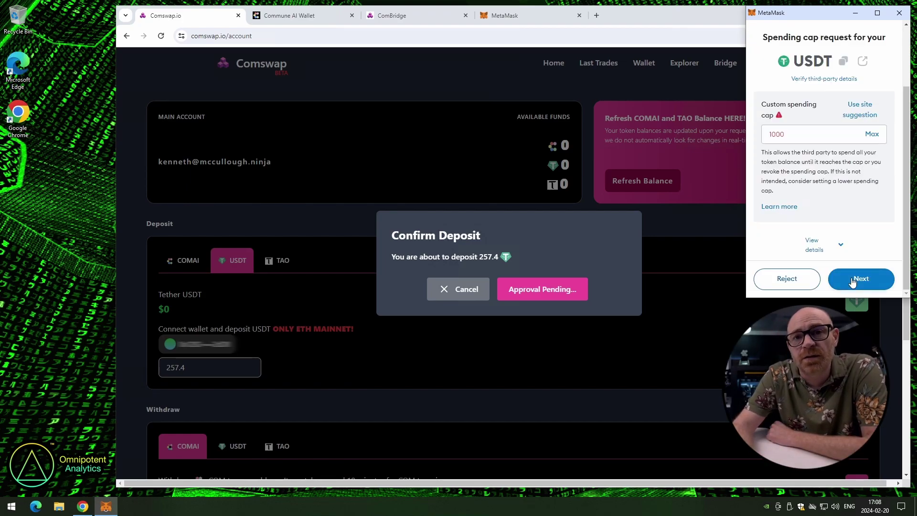
left_click(862, 276)
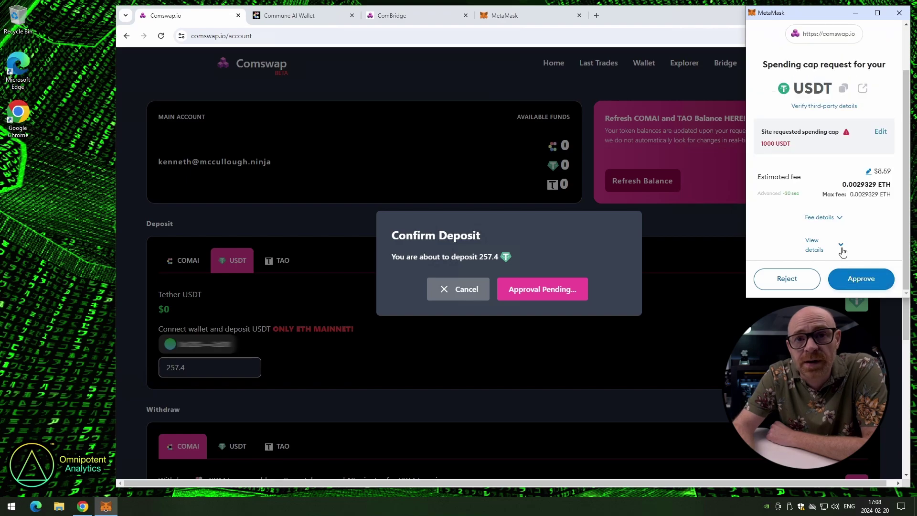
left_click(850, 281)
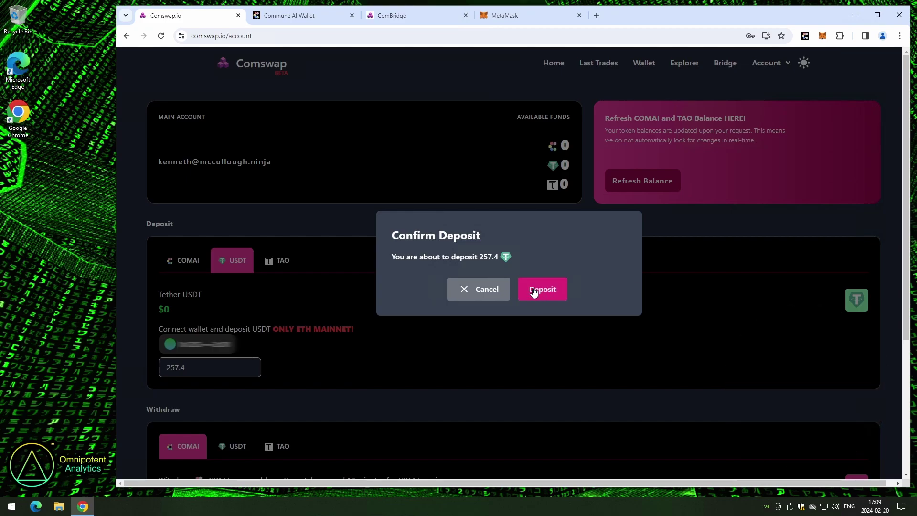
Submit the 257.4 USDT deposit and confirm its transaction in MetaMask after reviewing the fees
left_click(534, 292)
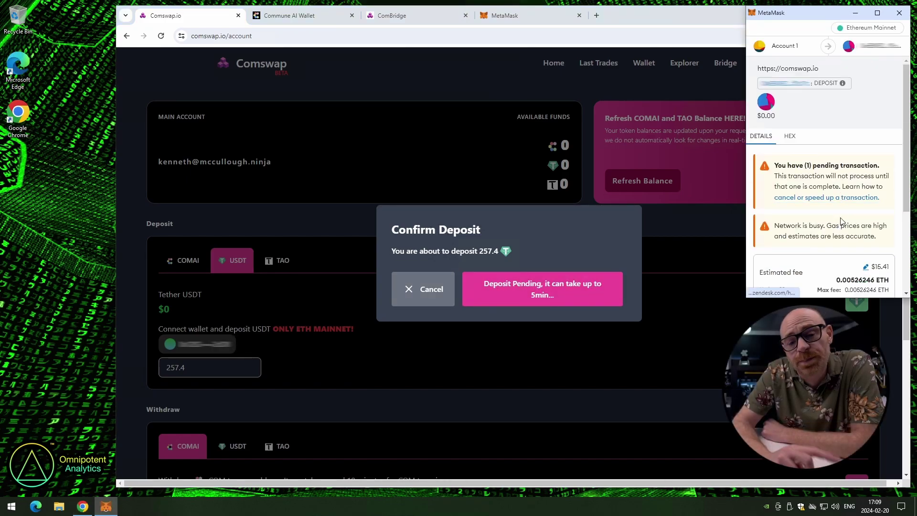
scroll(835, 222, "down", 2)
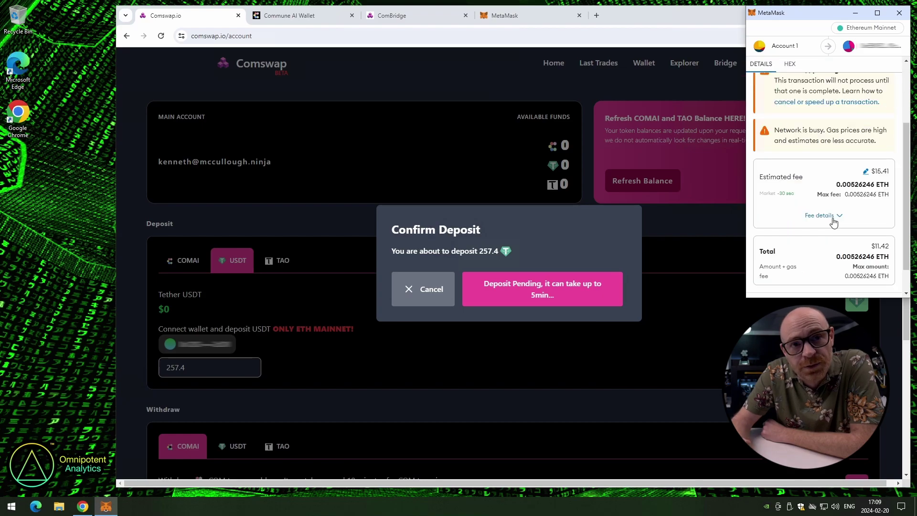
scroll(833, 222, "down", 1)
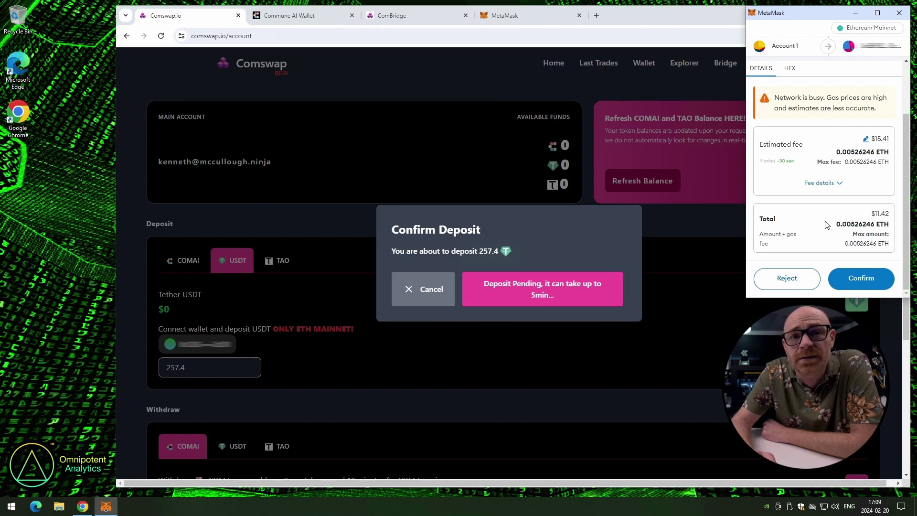
scroll(827, 224, "up", 3)
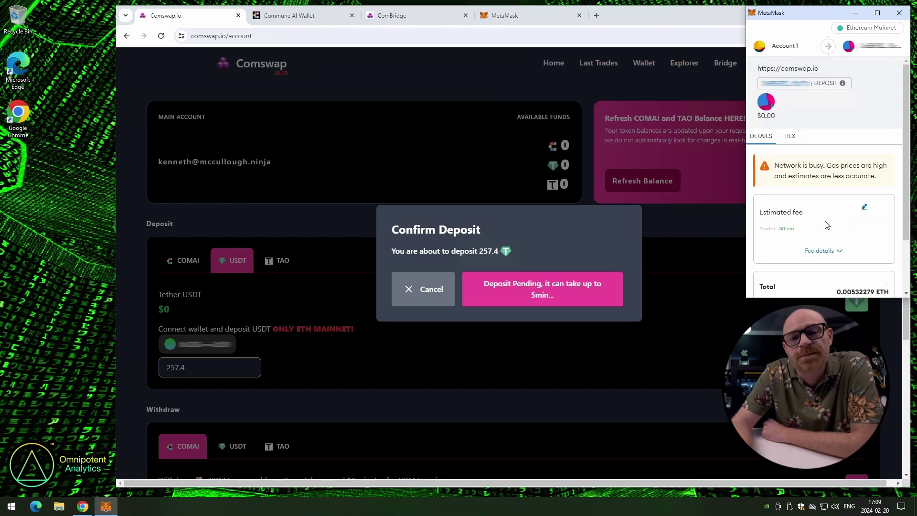
scroll(827, 223, "down", 3)
scroll(827, 221, "up", 3)
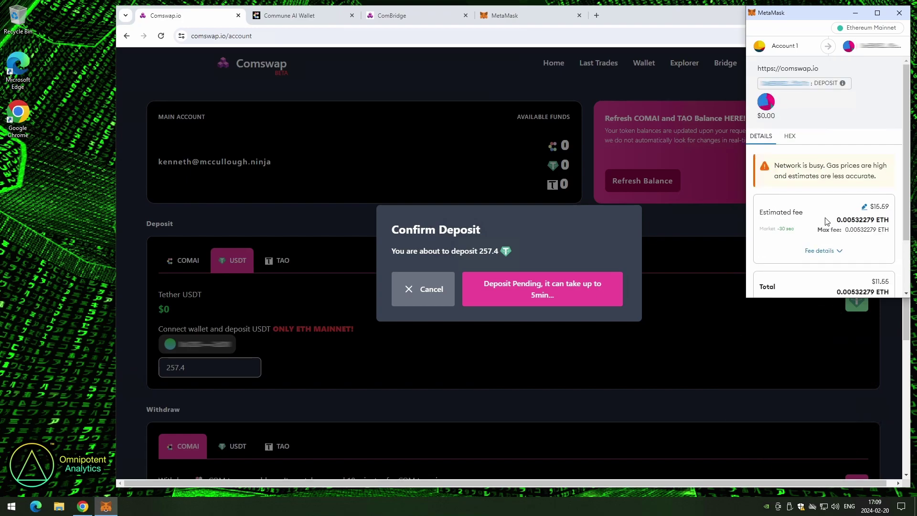
scroll(799, 158, "down", 3)
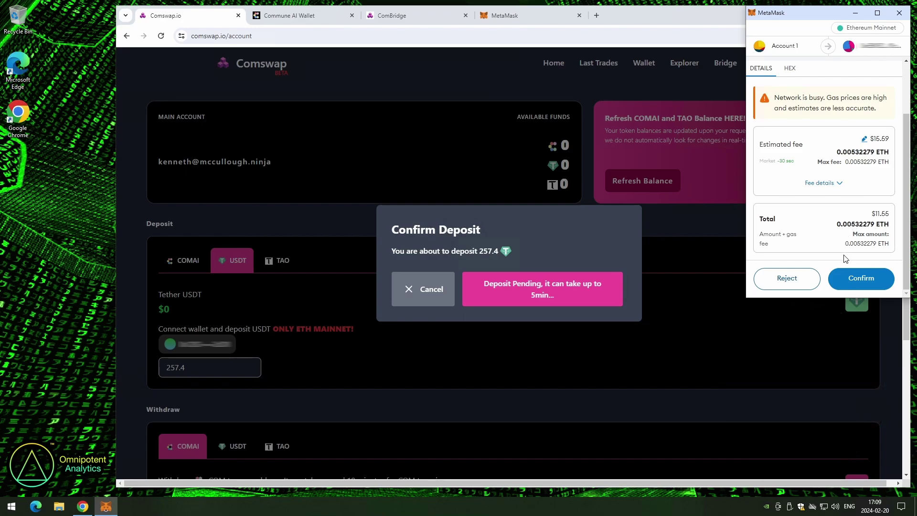
left_click(856, 278)
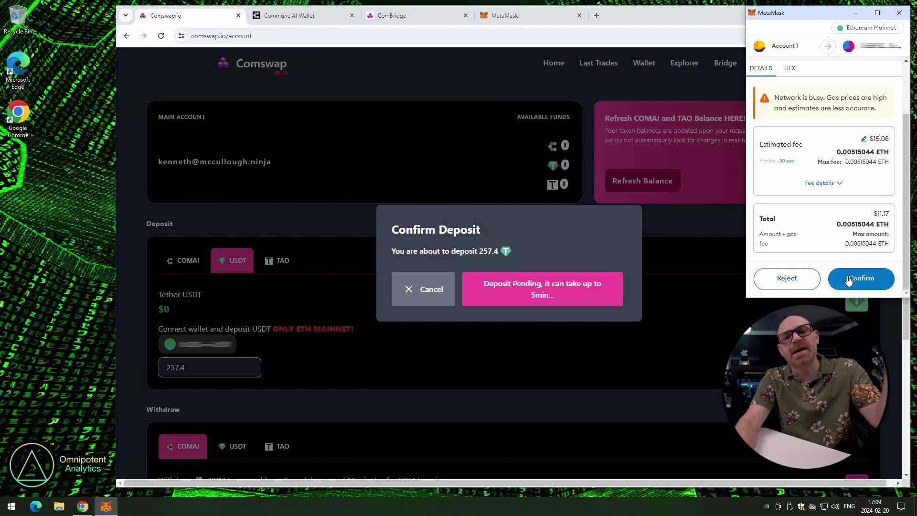
left_click(849, 279)
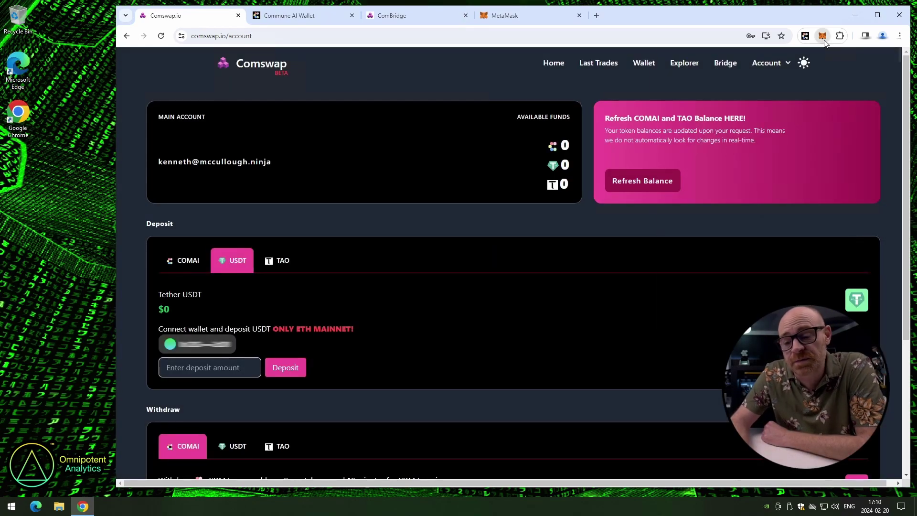
Check the token balances in the MetaMask wallet
left_click(823, 36)
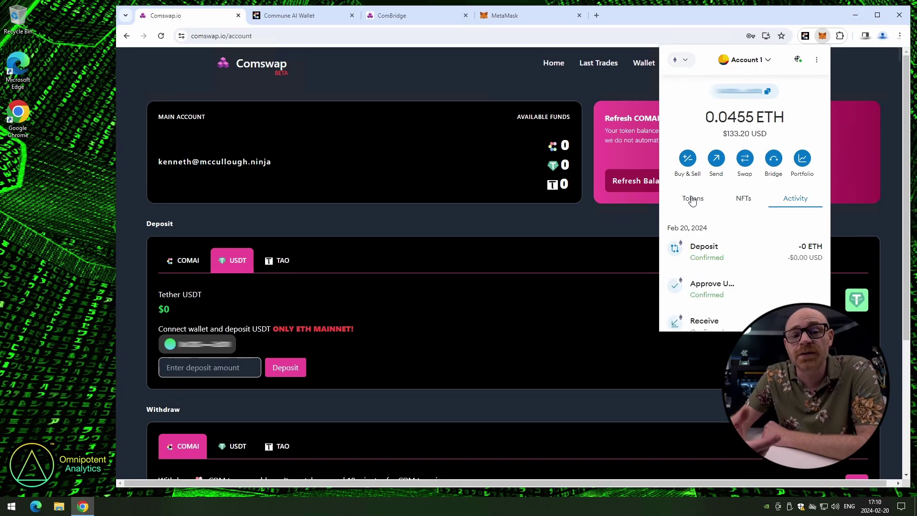
left_click(692, 200)
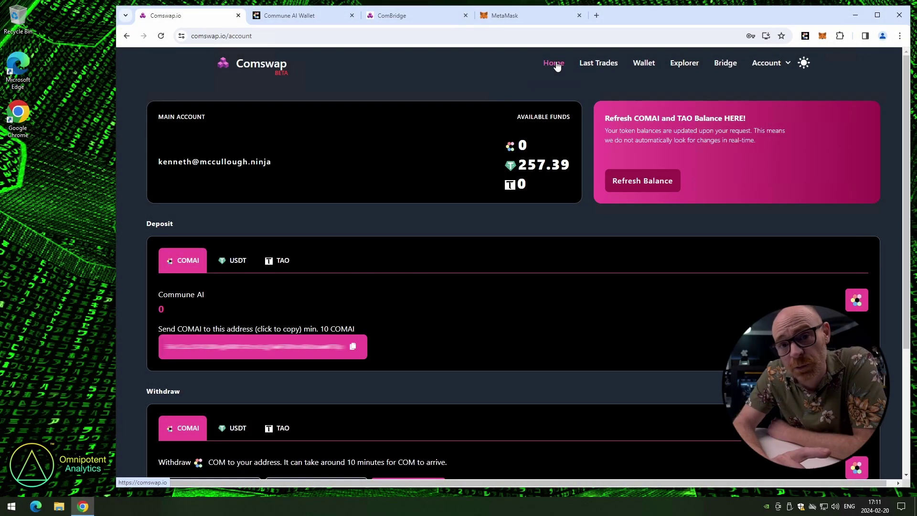
Browse the COMAI/USDT offer tables on the Comswap home page
left_click(557, 66)
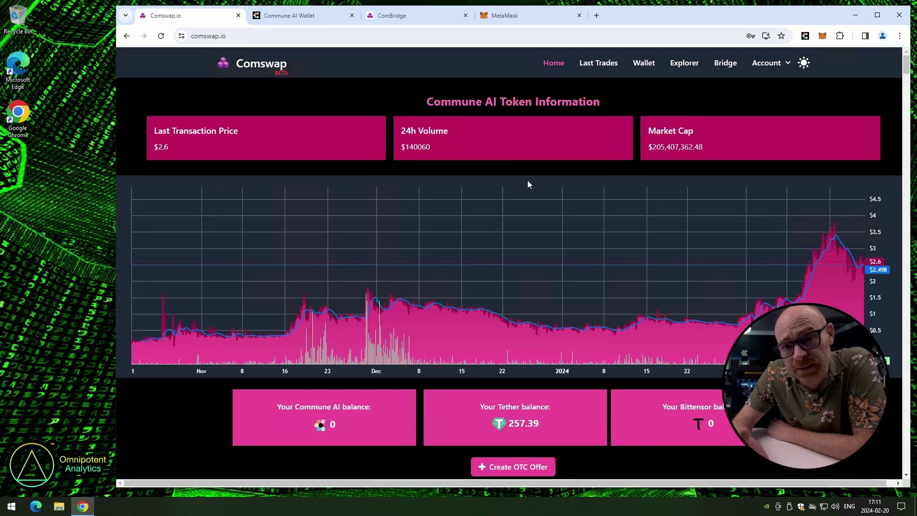
scroll(524, 170, "down", 4)
scroll(523, 171, "down", 5)
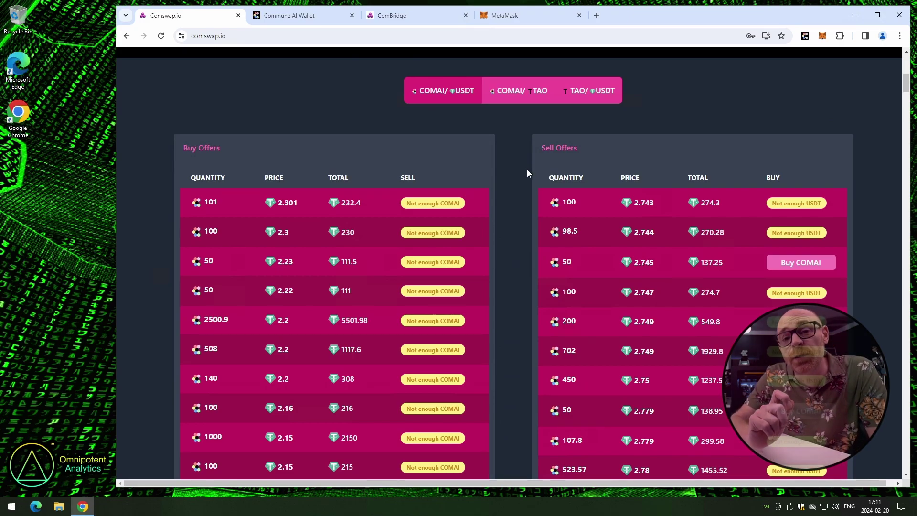
scroll(527, 169, "up", 6)
scroll(523, 154, "up", 3)
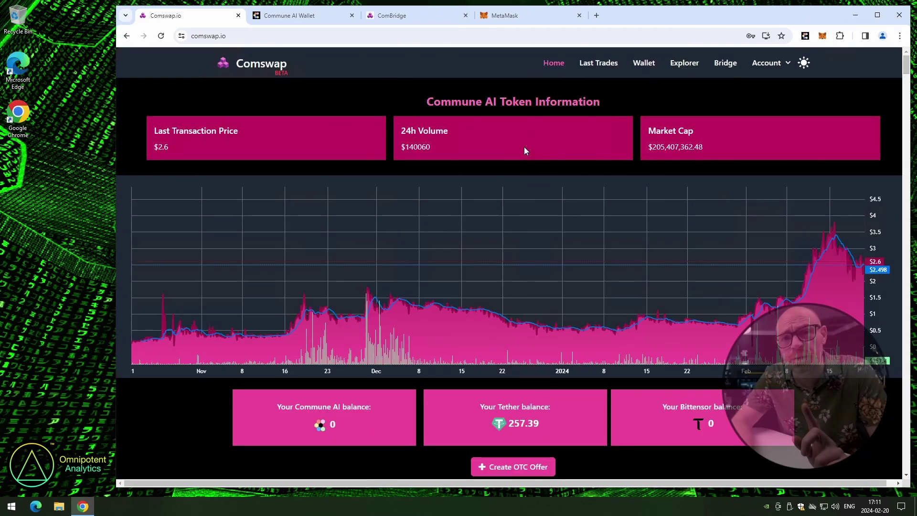
Review the recent trade history, including the latest 99 COMAI trade, then return to the home offers
left_click(599, 64)
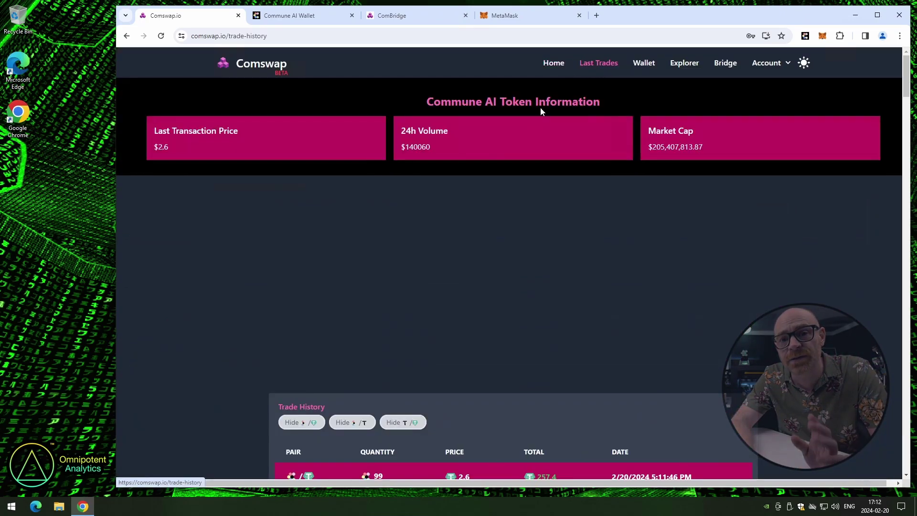
scroll(462, 242, "down", 2)
scroll(462, 242, "down", 2)
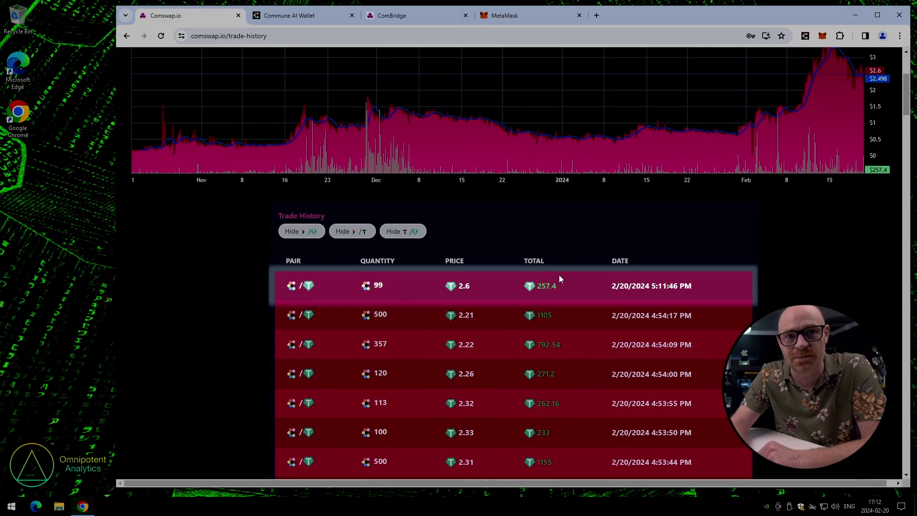
scroll(550, 262, "up", 4)
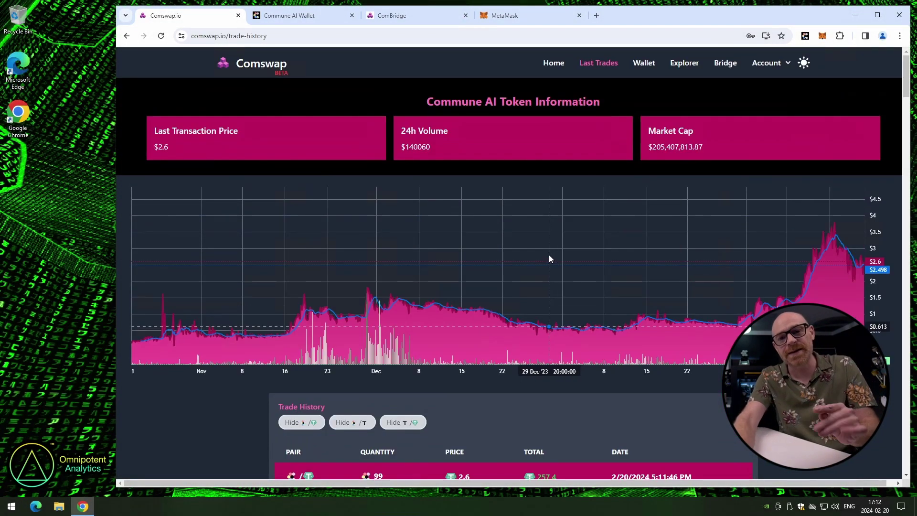
scroll(549, 258, "down", 4)
scroll(549, 259, "up", 4)
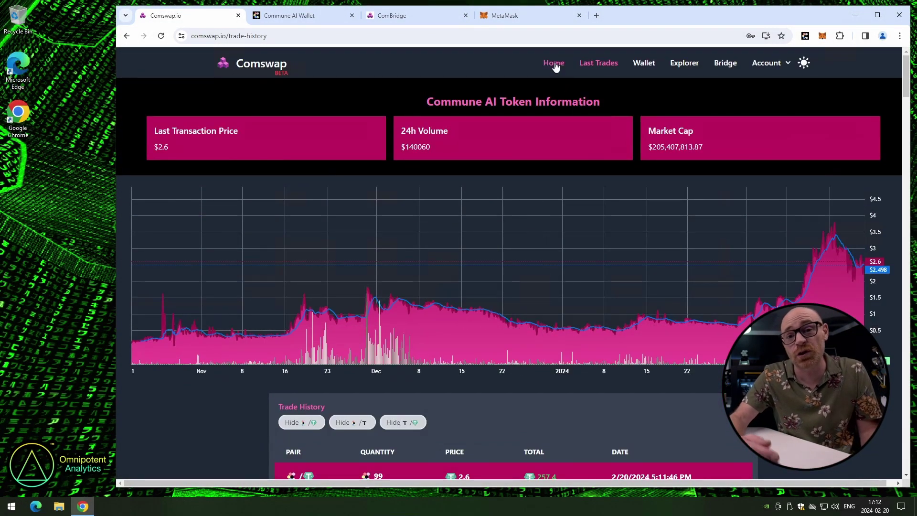
scroll(467, 254, "down", 3)
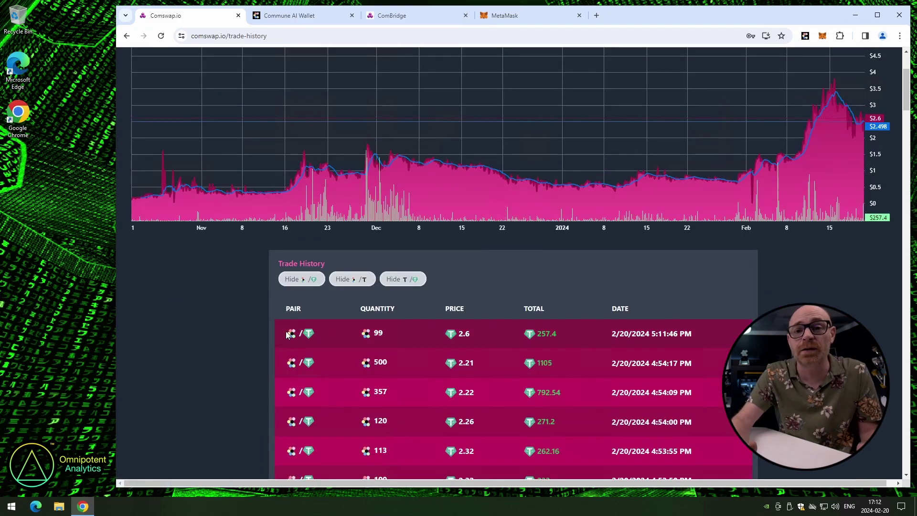
left_click_drag(286, 335, 712, 334)
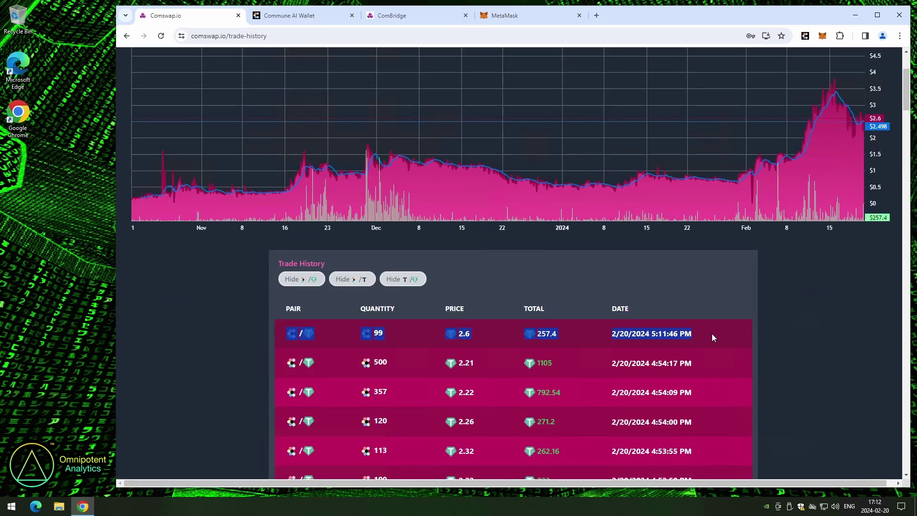
left_click(642, 274)
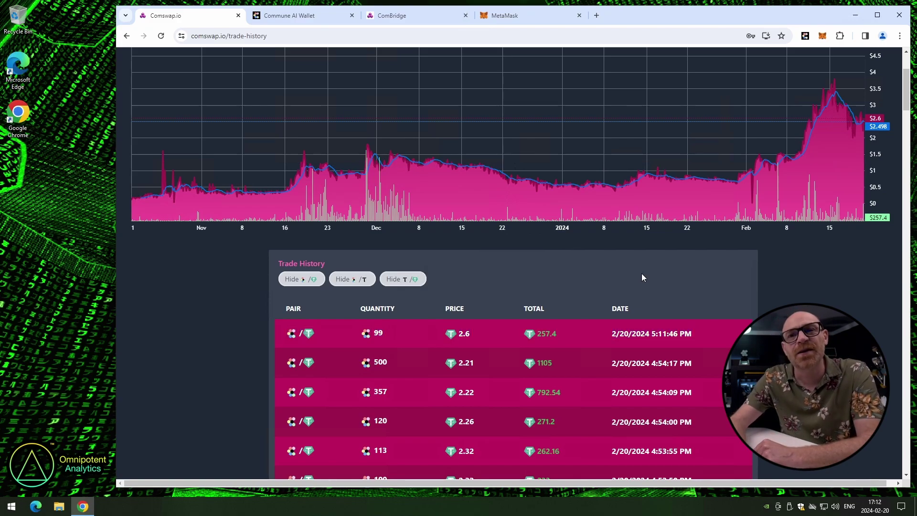
scroll(622, 275, "up", 3)
left_click(554, 63)
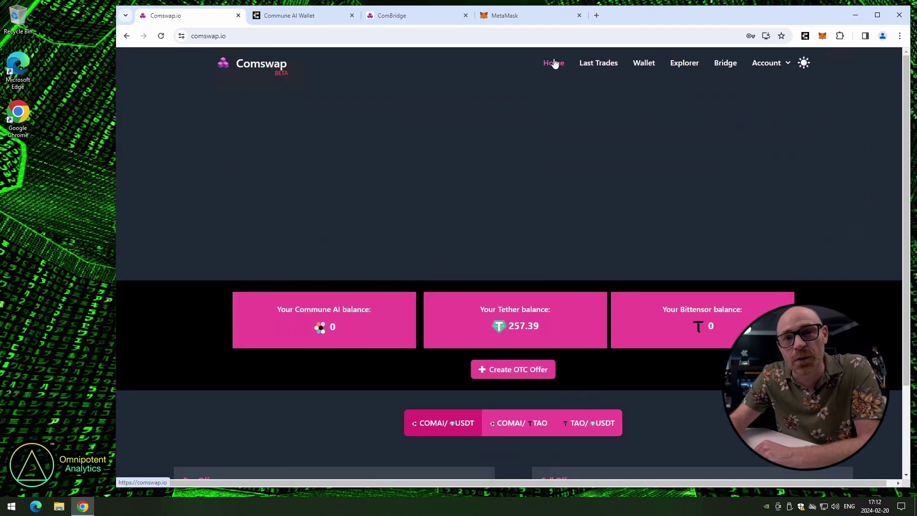
scroll(467, 242, "down", 9)
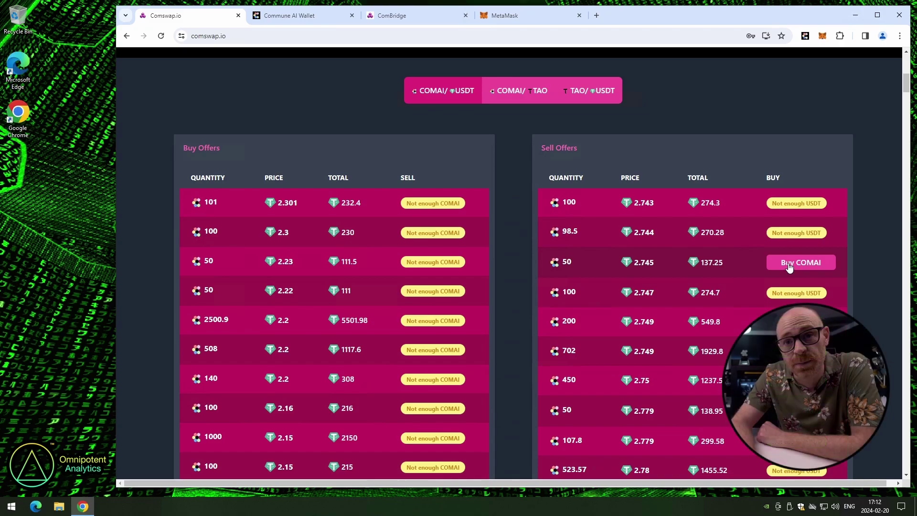
Buy the 50 COMAI sell offer at 2.745 for 137.25 USDT and check balances
left_click(787, 264)
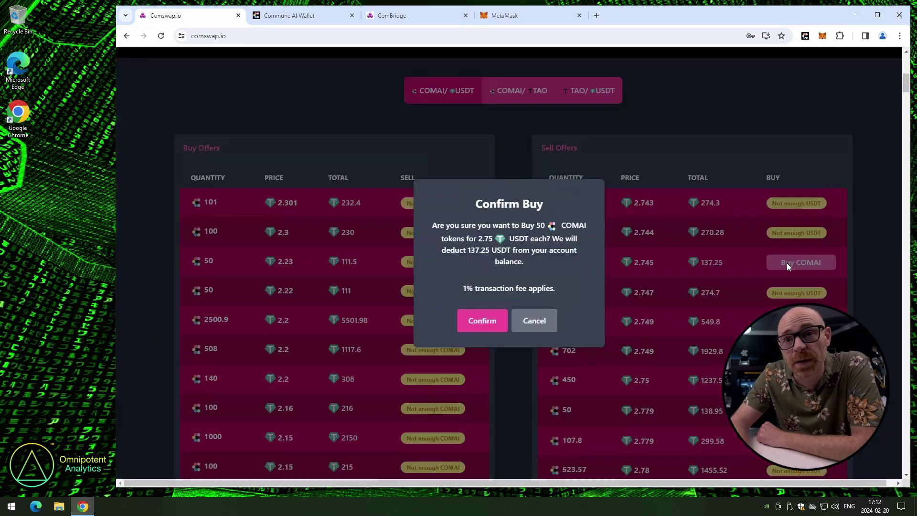
left_click(485, 319)
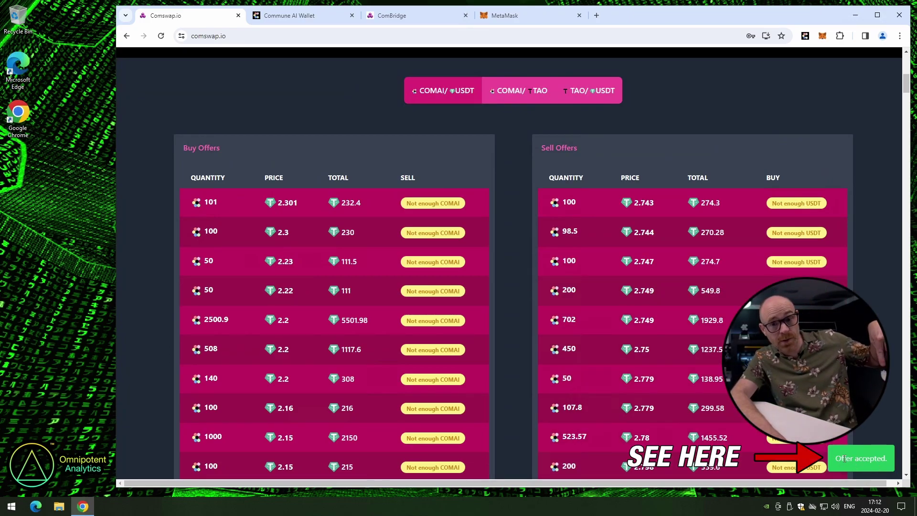
scroll(661, 343, "up", 9)
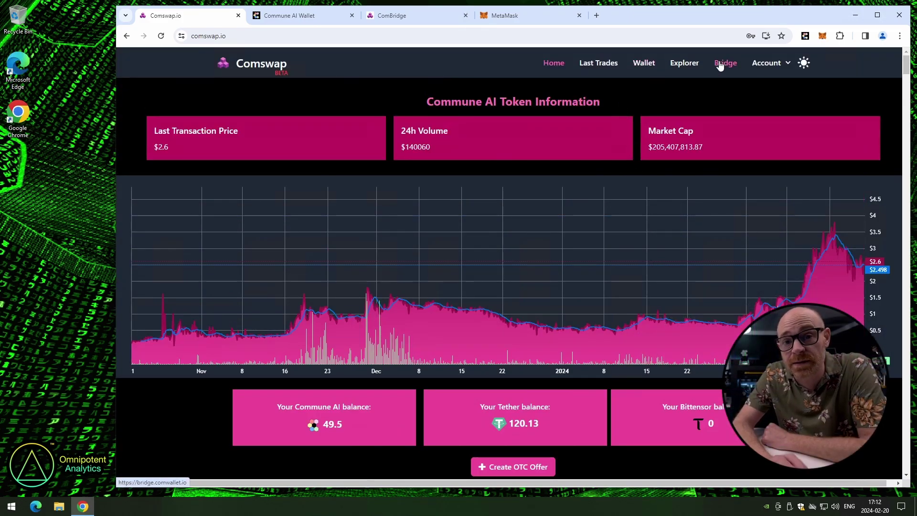
Go to the Balance page from the Account menu
left_click(764, 64)
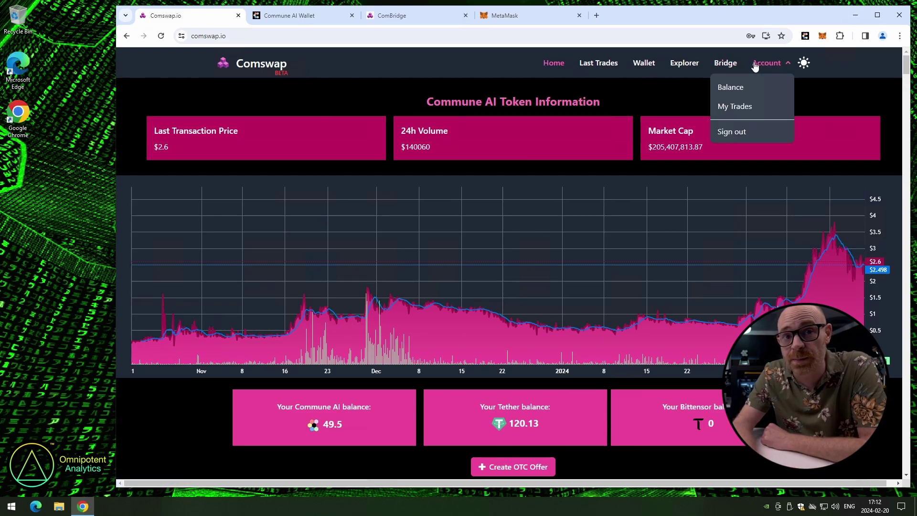
left_click(723, 88)
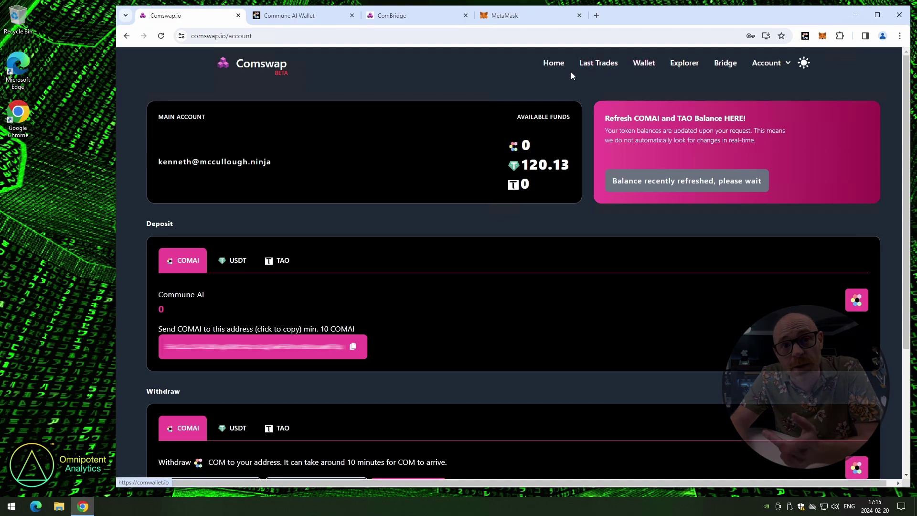
Return to the home page and look over the COMAI/USDT offer tables
left_click(546, 70)
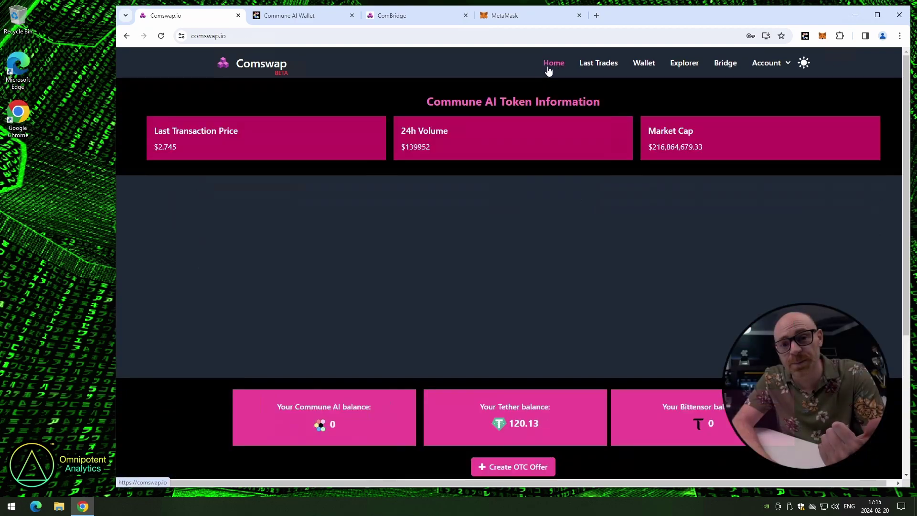
scroll(259, 315, "down", 7)
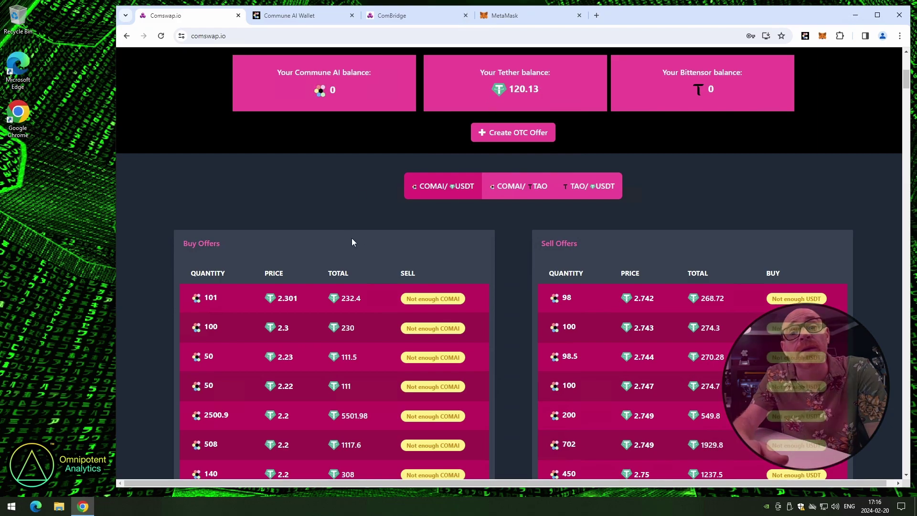
scroll(353, 242, "up", 6)
Create an OTC buy offer for 50 COMAI at 2.2 USDT each, 110 USDT total
scroll(395, 248, "down", 2)
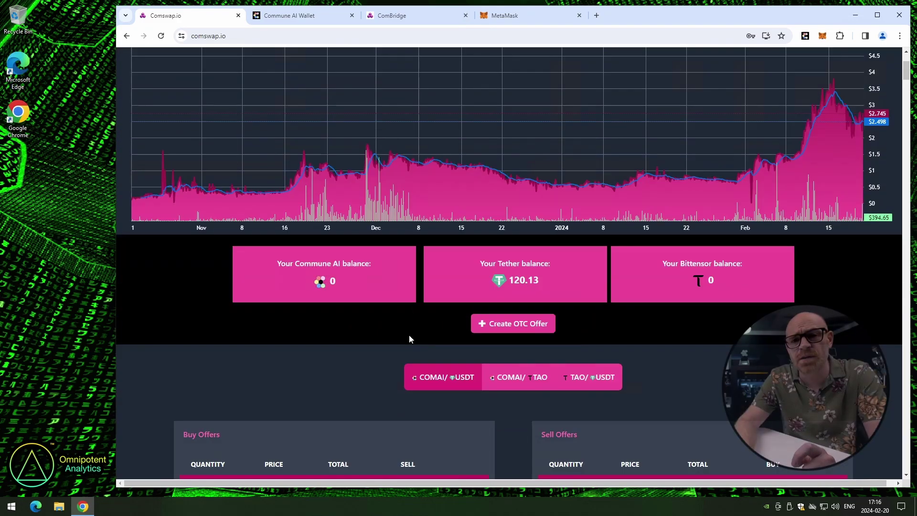
left_click(485, 324)
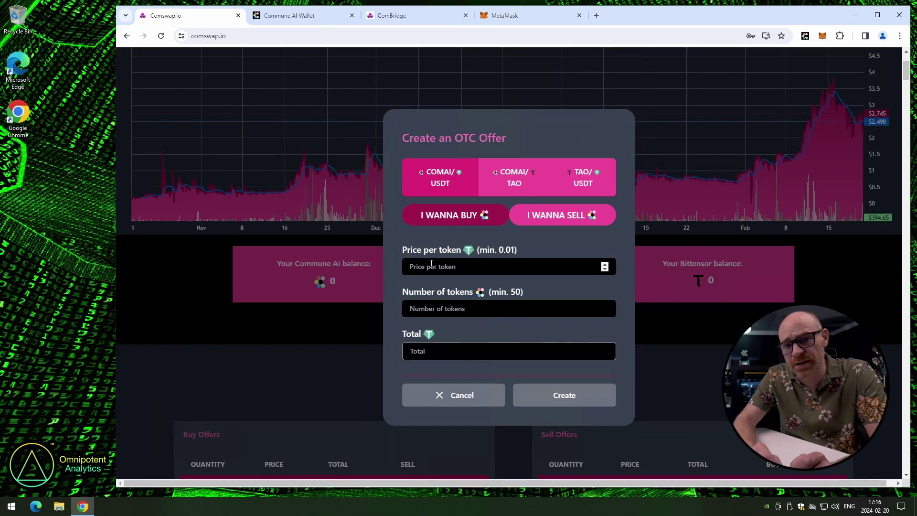
type("2")
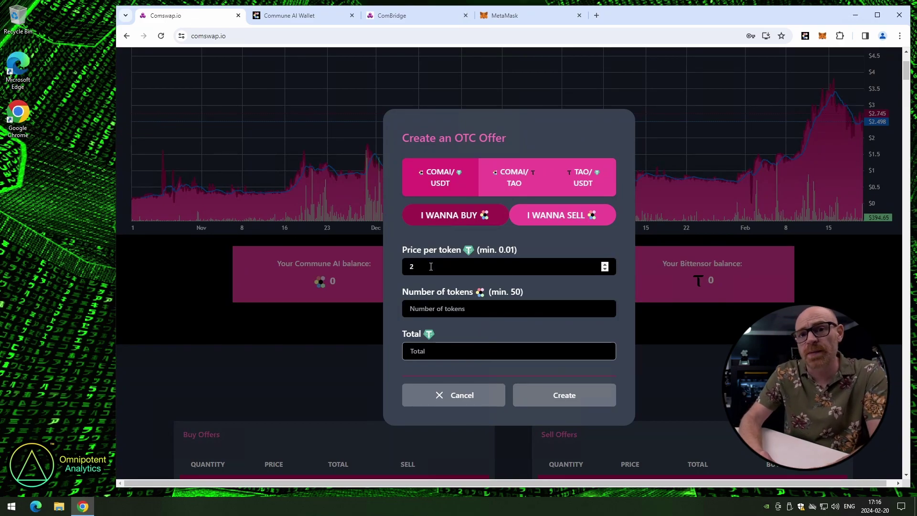
left_click(433, 310)
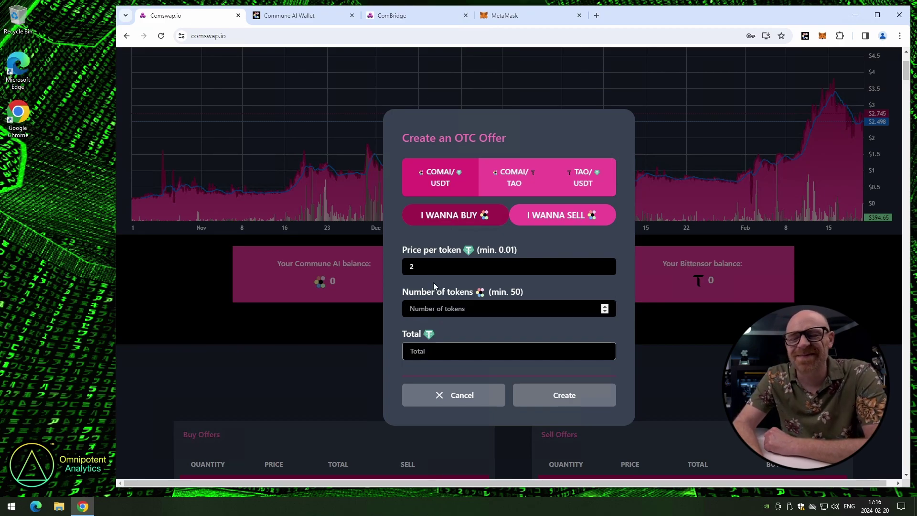
left_click(447, 272)
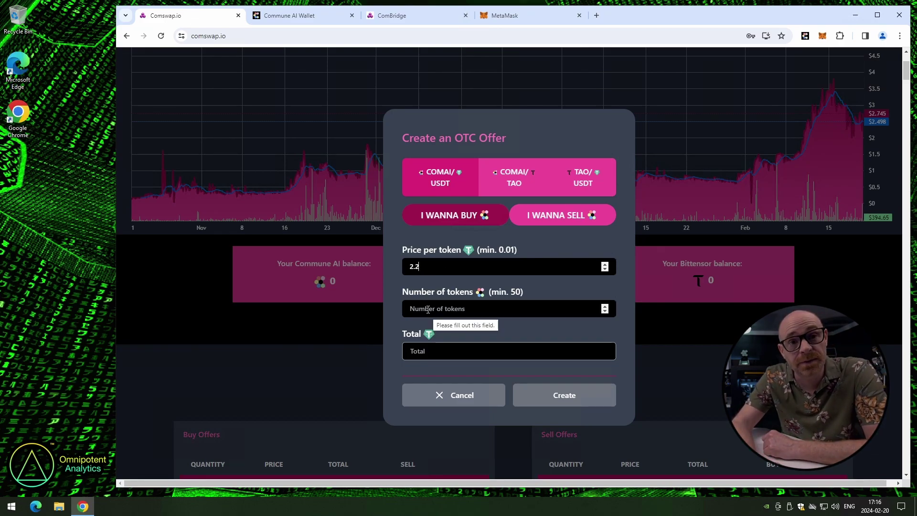
left_click(427, 309)
type("50")
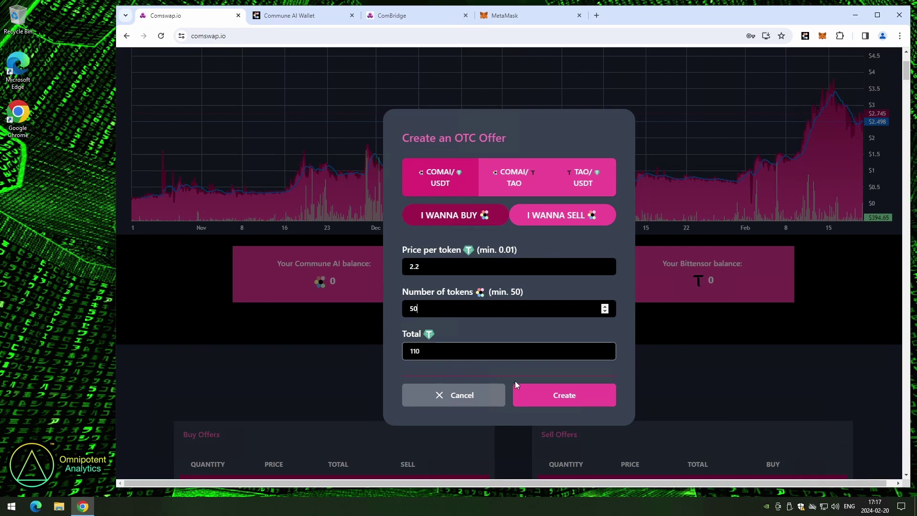
left_click(564, 395)
Delete the 50 COMAI buy offer at 2.2 from the Buy Offers table
scroll(527, 377, "down", 1)
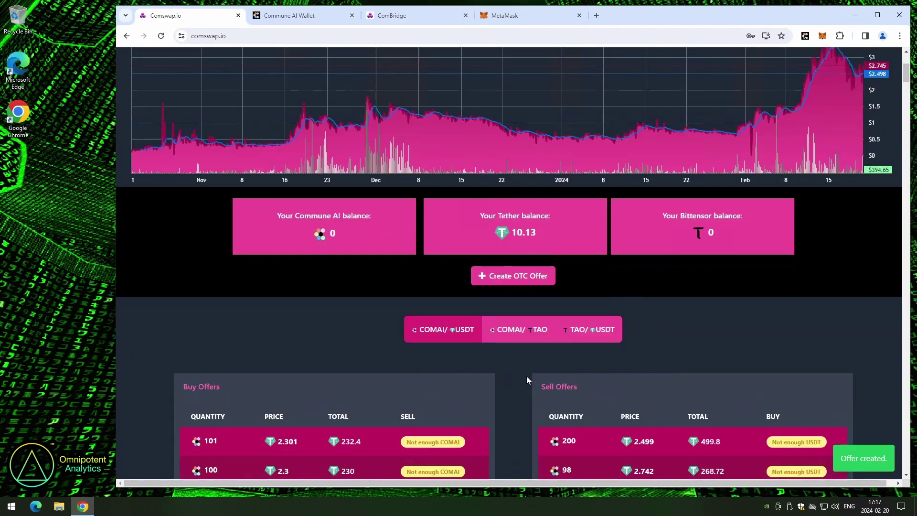
scroll(505, 365, "down", 3)
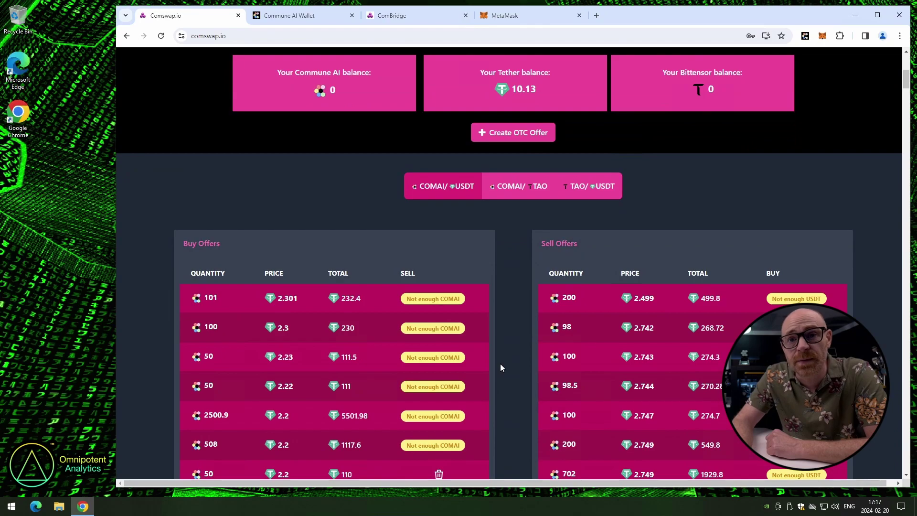
scroll(501, 366, "down", 1)
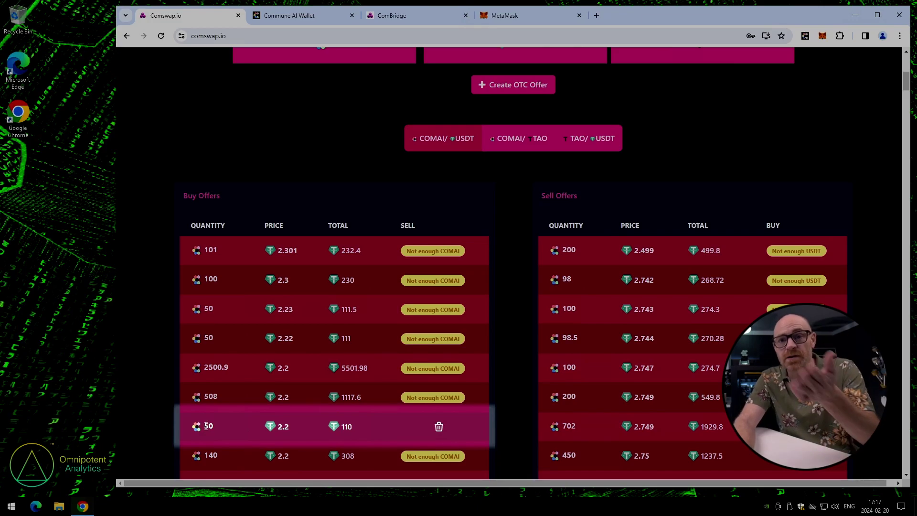
left_click(455, 431)
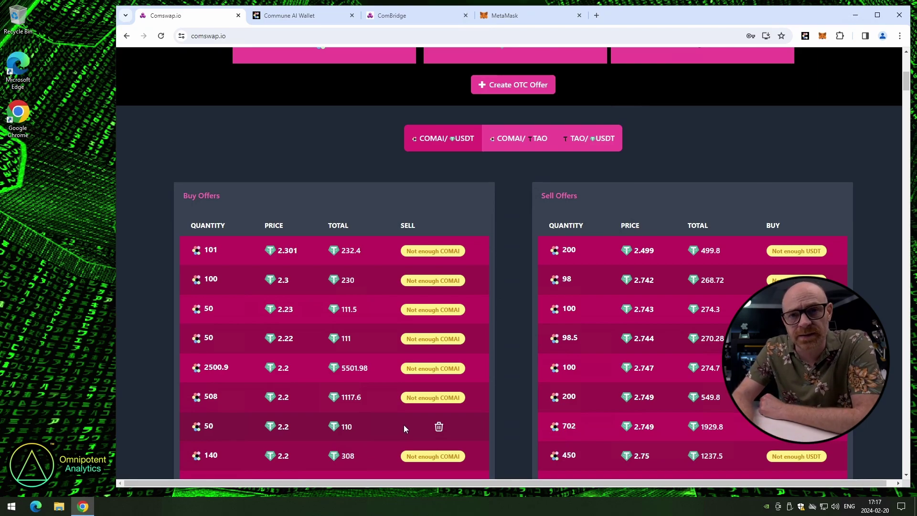
left_click(440, 429)
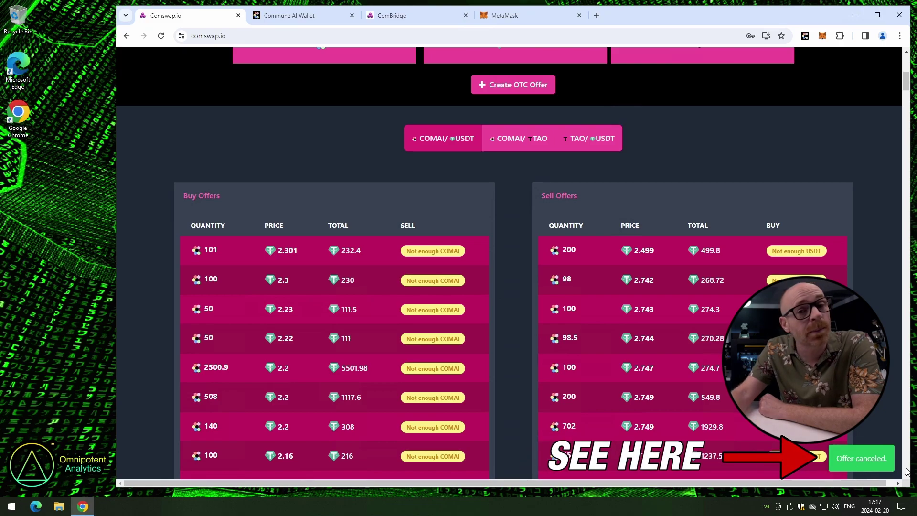
scroll(443, 325, "up", 2)
scroll(443, 322, "up", 5)
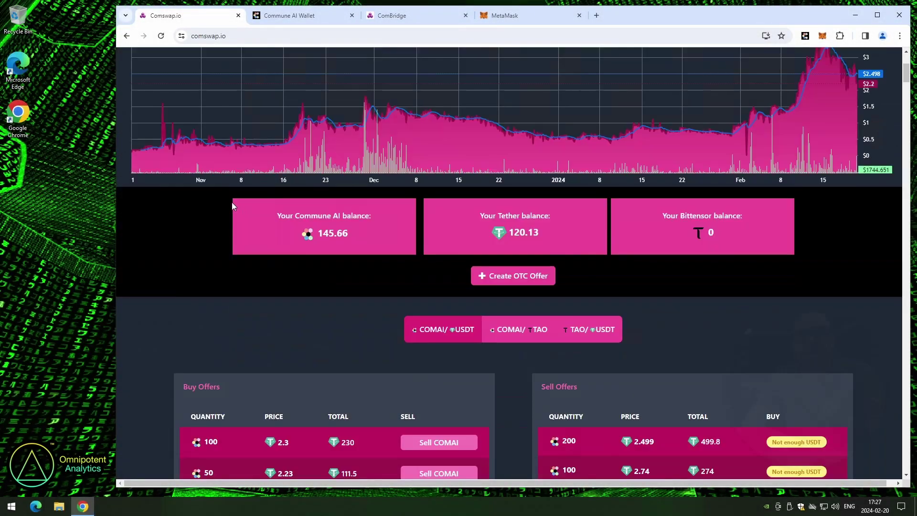
scroll(231, 202, "down", 3)
Create an OTC sell offer of 50 COMAI at 3 USDT each
left_click(478, 139)
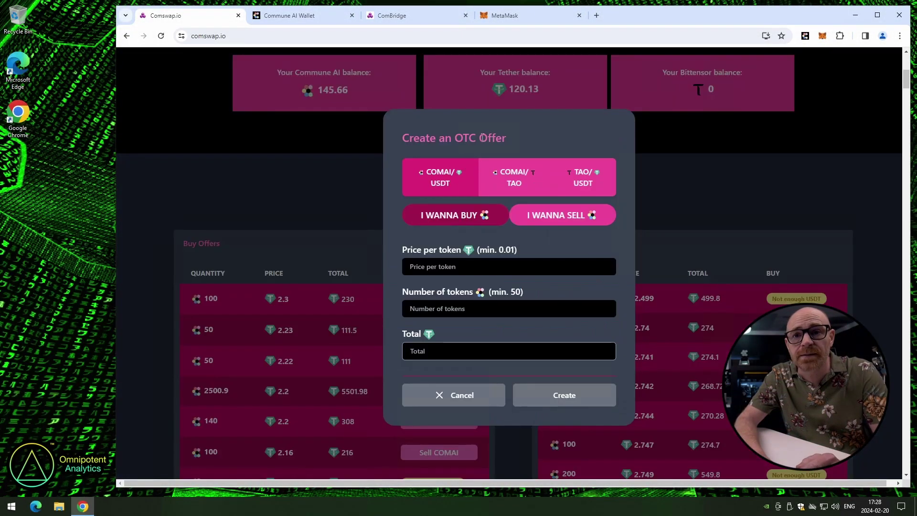
left_click(529, 214)
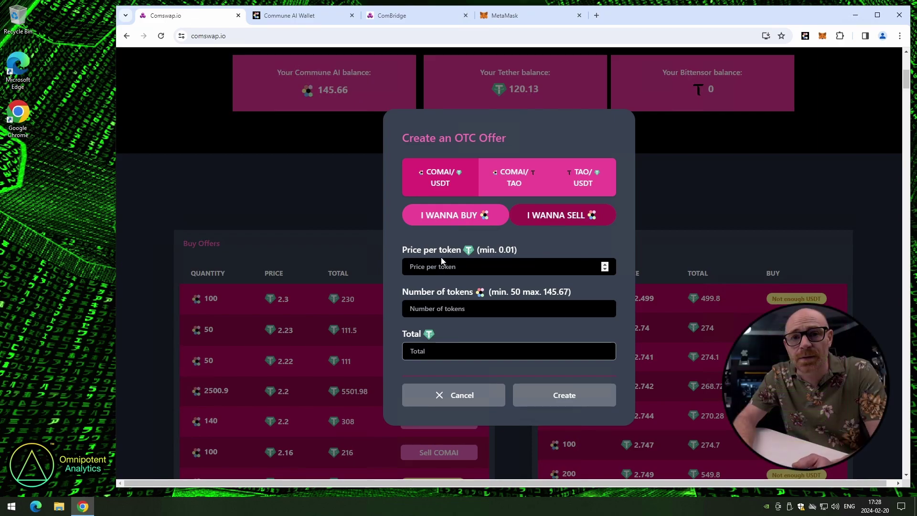
type("3")
left_click(429, 308)
type("50")
left_click(562, 395)
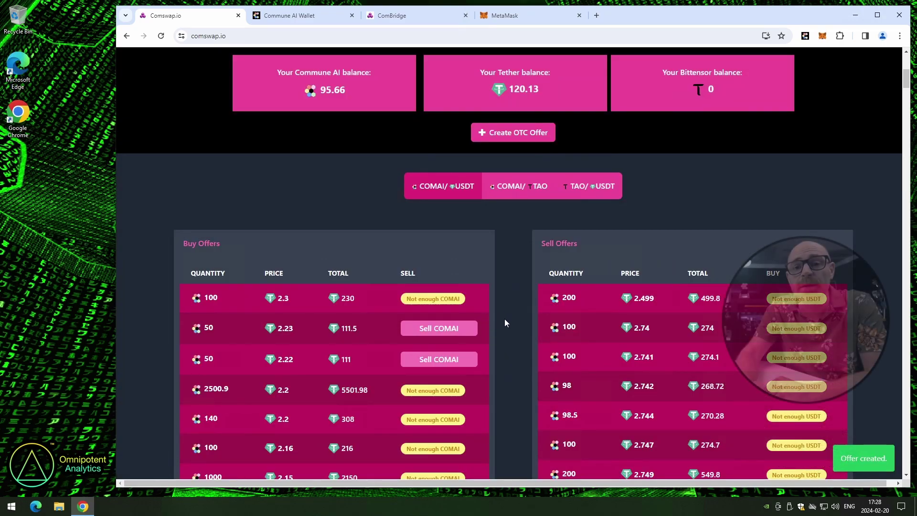
Cancel the new 50 COMAI sell offer at 3 in the Sell Offers table
scroll(505, 323, "down", 8)
scroll(519, 332, "down", 13)
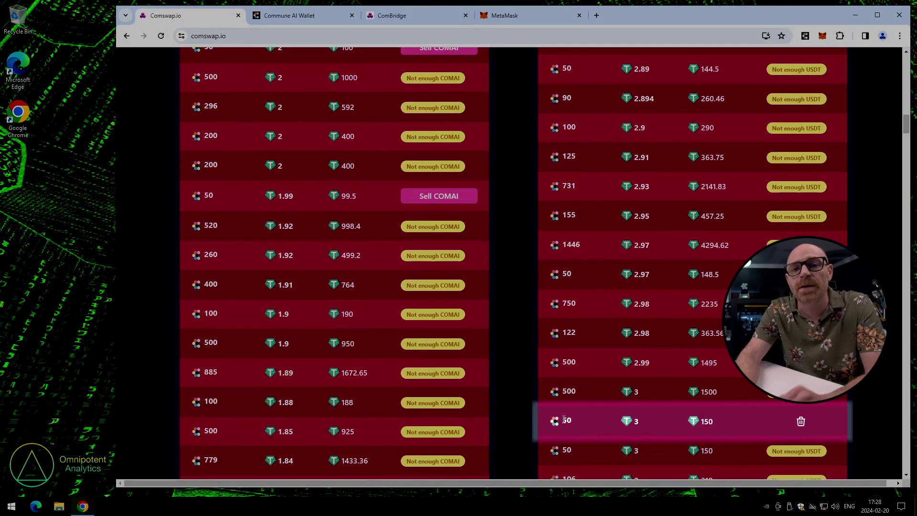
left_click_drag(537, 420, 810, 423)
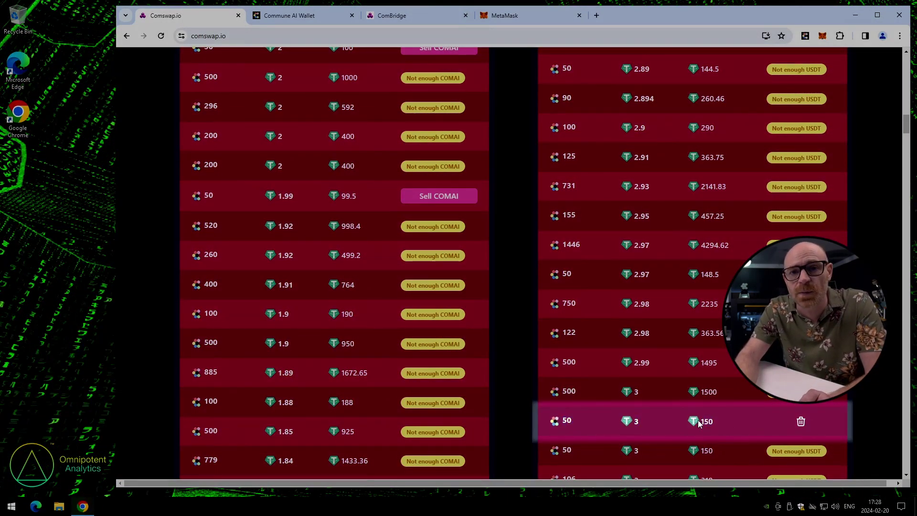
left_click(780, 419)
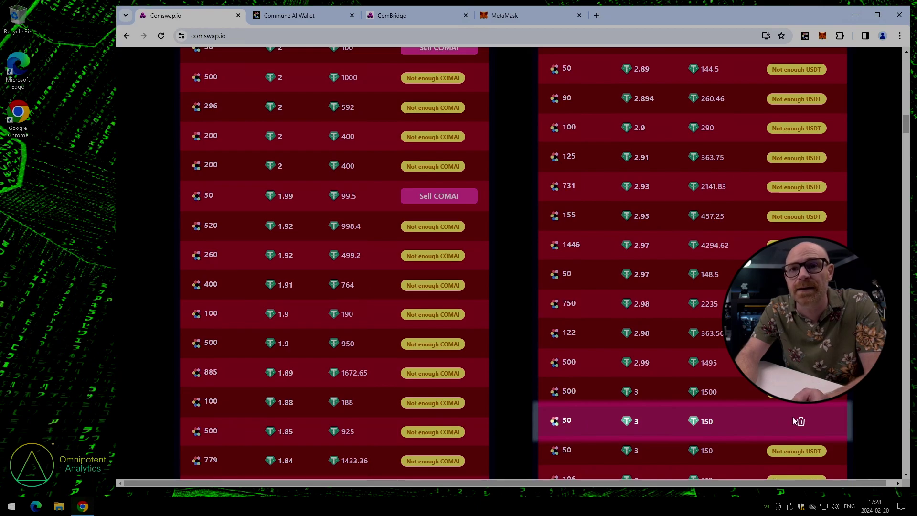
left_click(802, 422)
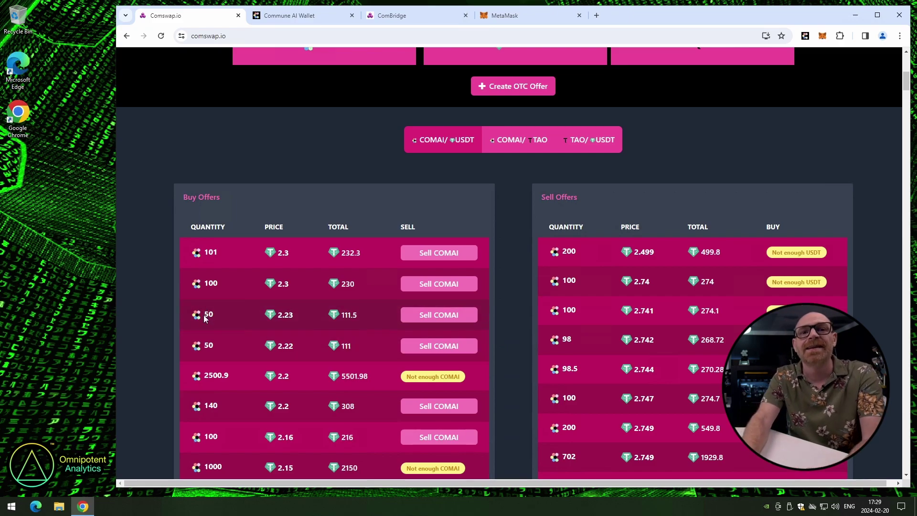
Sell 50 COMAI into the buy offer at 2.23 USDT and check the updated balances
left_click(423, 316)
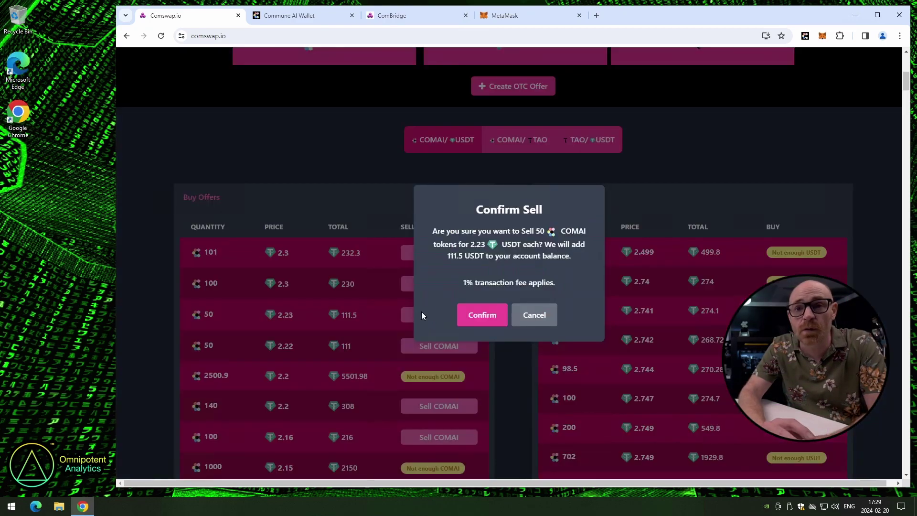
left_click(483, 315)
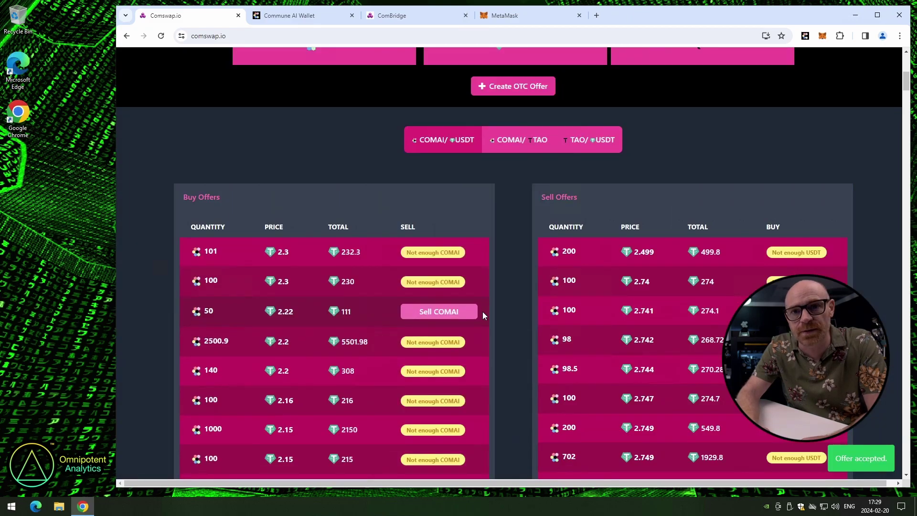
scroll(488, 311, "up", 8)
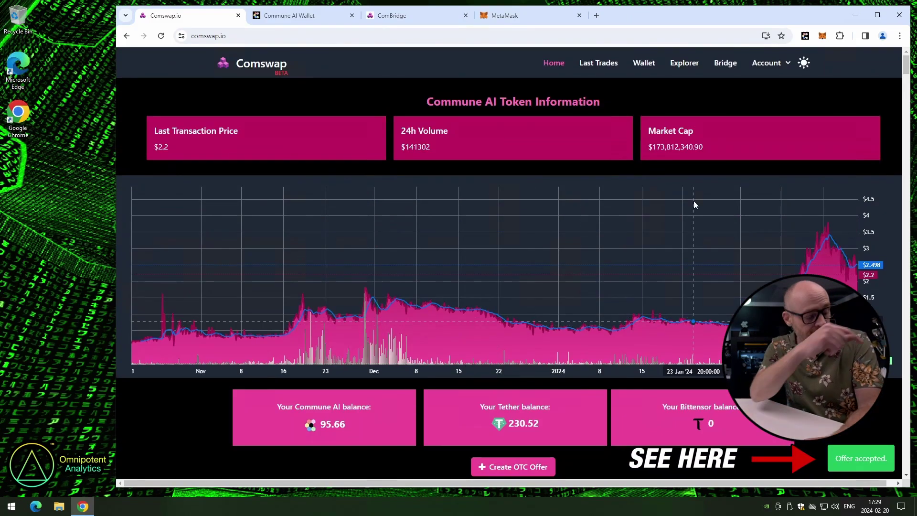
left_click(758, 66)
From Account > Balance, follow the Wallet link to COM Wallet and copy its receiving address
left_click(732, 88)
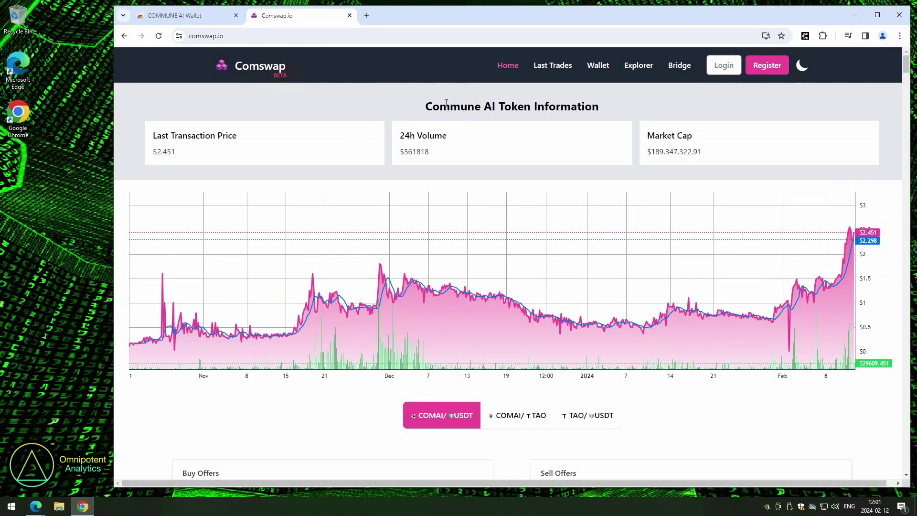
left_click(606, 70)
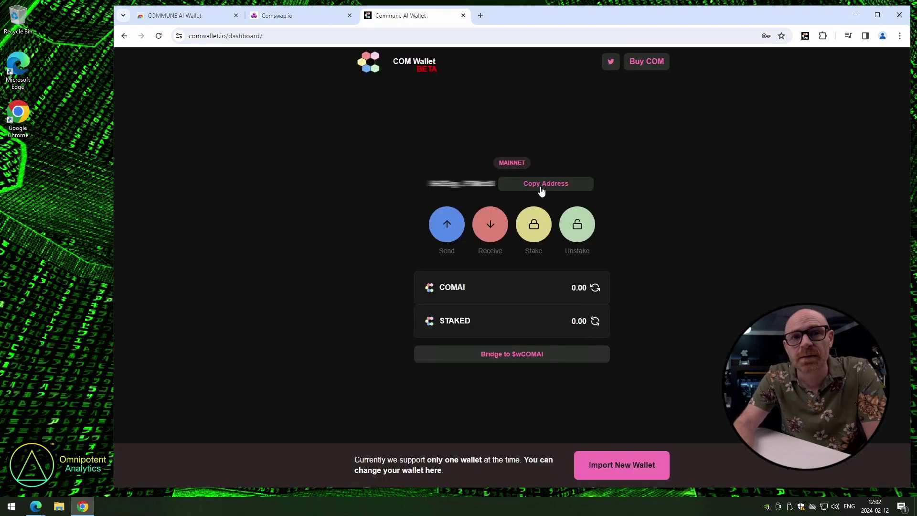
left_click(542, 190)
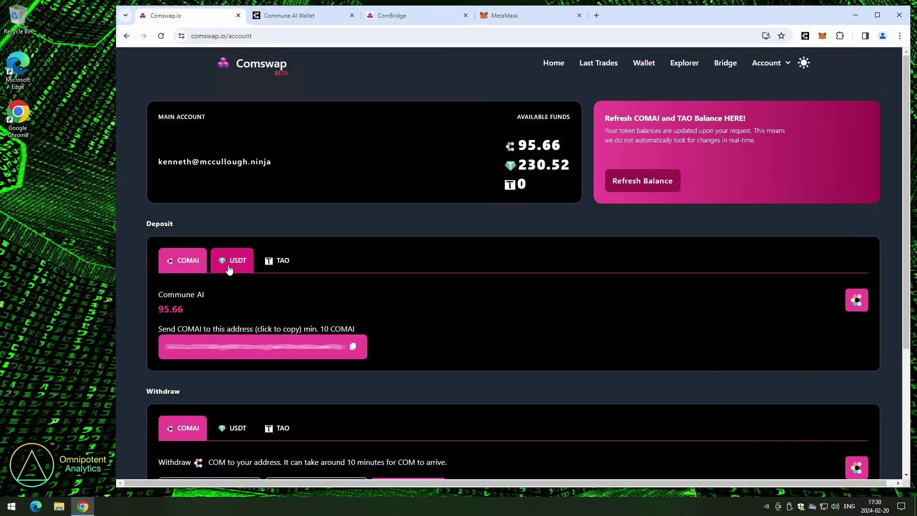
Fill the COMAI withdrawal form with the pasted COM Wallet address and the 95.66 amount
scroll(190, 279, "down", 2)
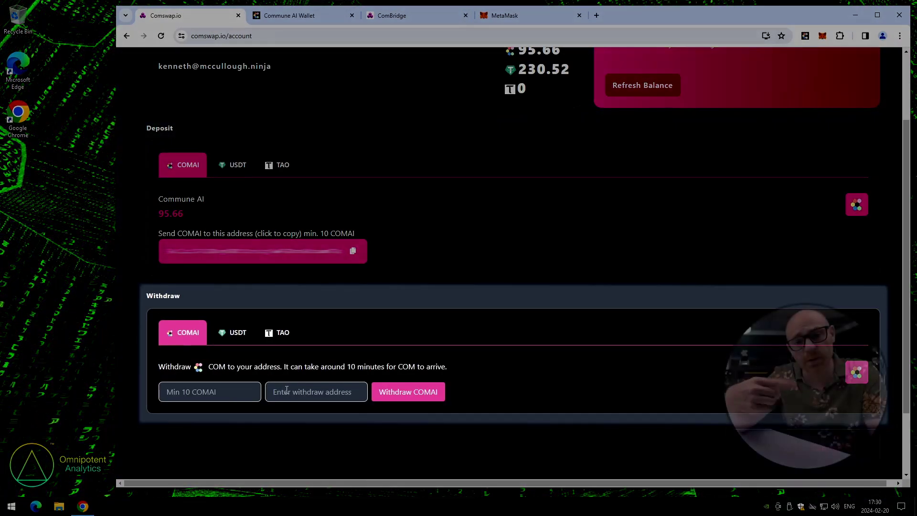
left_click(282, 392)
right_click(282, 392)
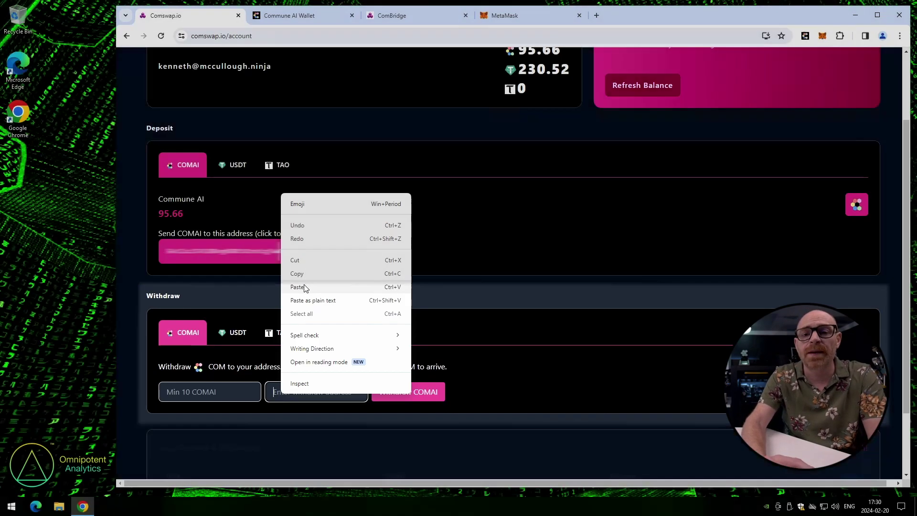
left_click(303, 288)
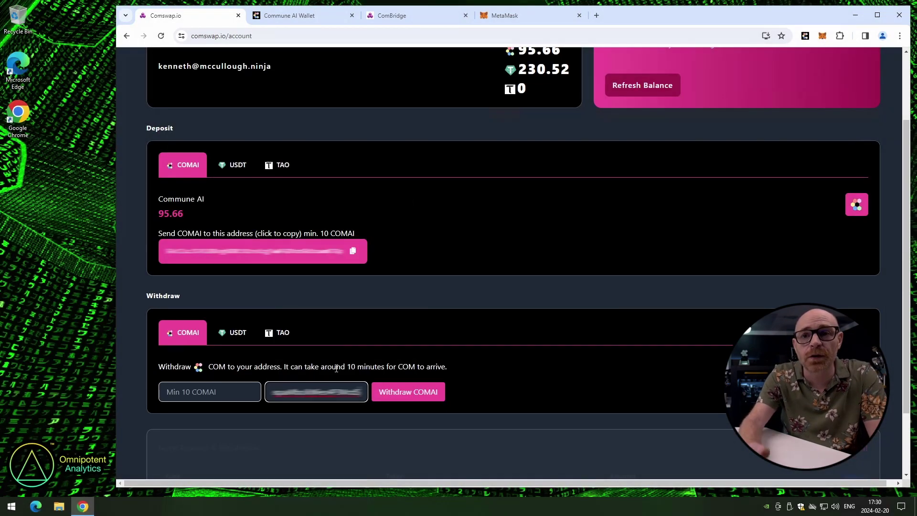
left_click(213, 393)
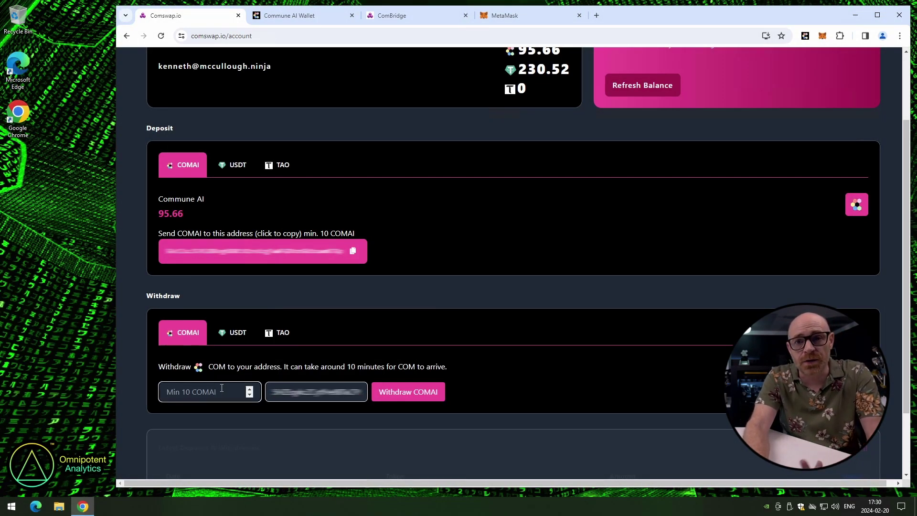
left_click(222, 388)
type("9")
scroll(155, 437, "up", 1)
Submit and confirm the 95.66 COMAI withdrawal to COM Wallet
left_click(401, 439)
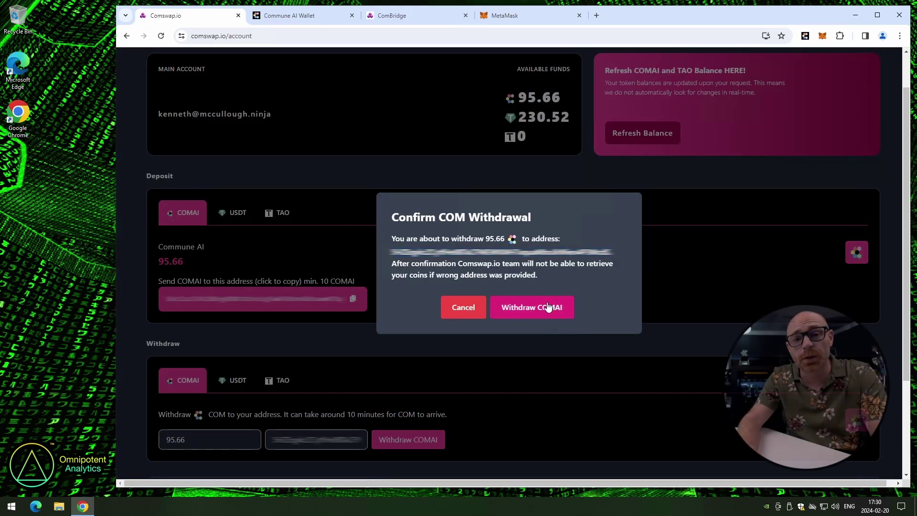
left_click(300, 19)
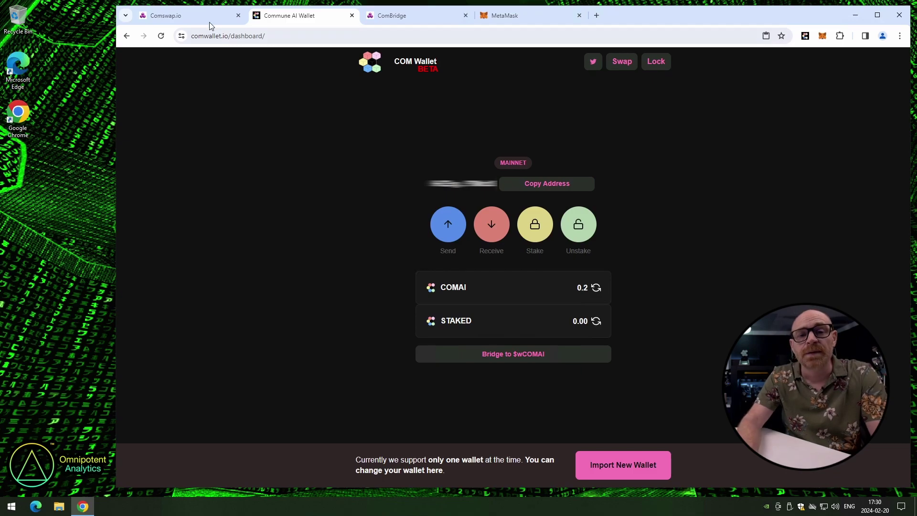
left_click(187, 14)
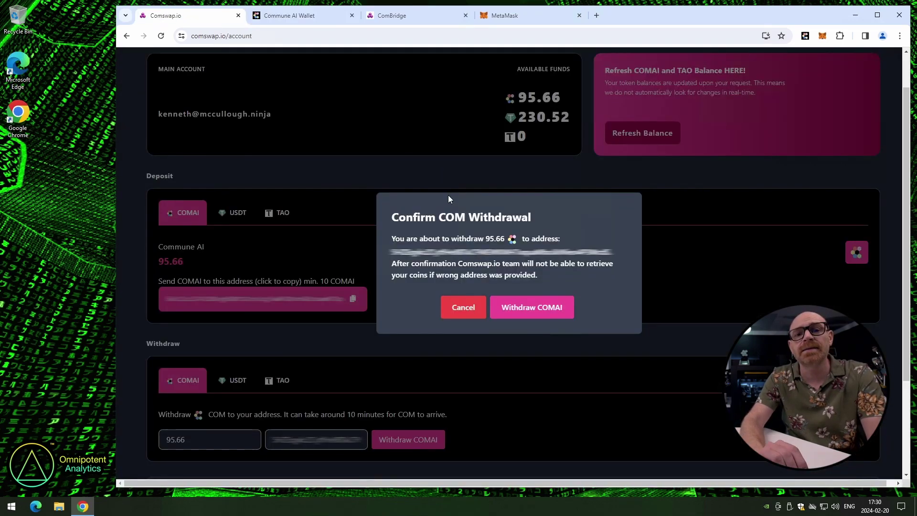
left_click(512, 312)
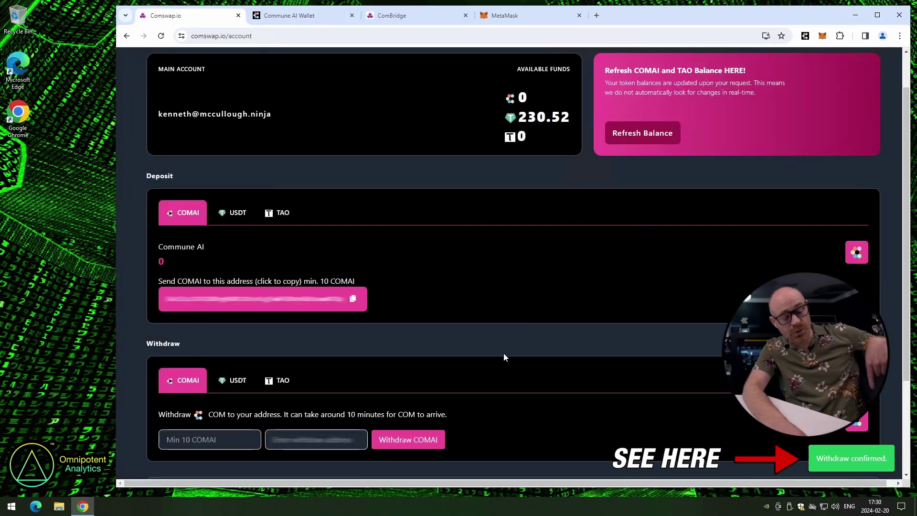
scroll(499, 205, "up", 1)
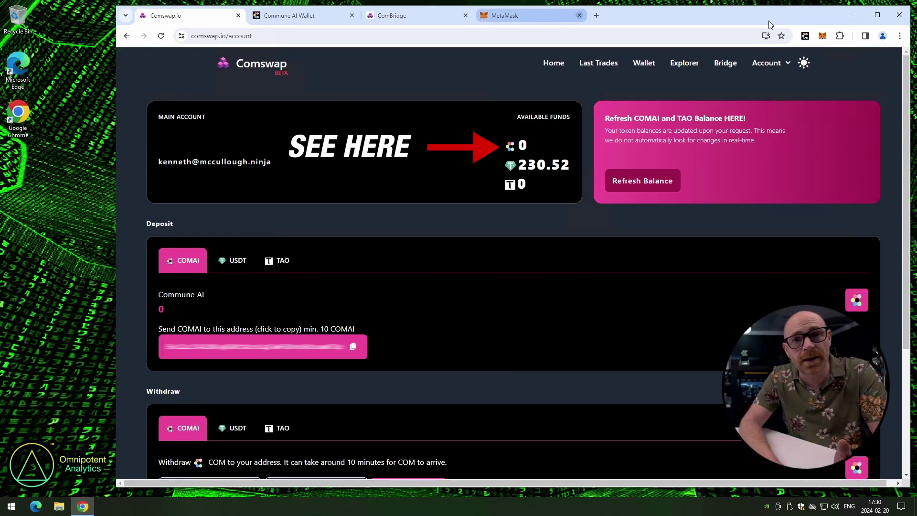
Copy the MetaMask account address holding 0.0455 ETH and 30.48 USDT
left_click(823, 37)
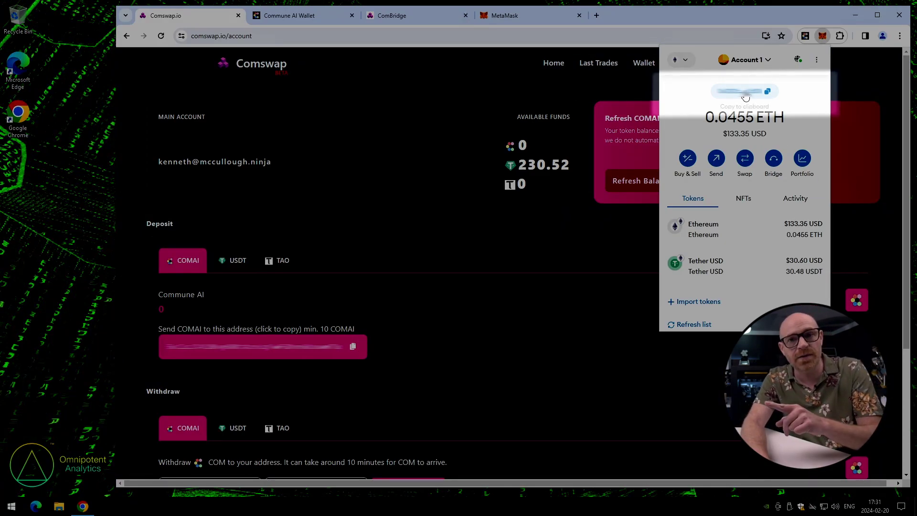
left_click(748, 96)
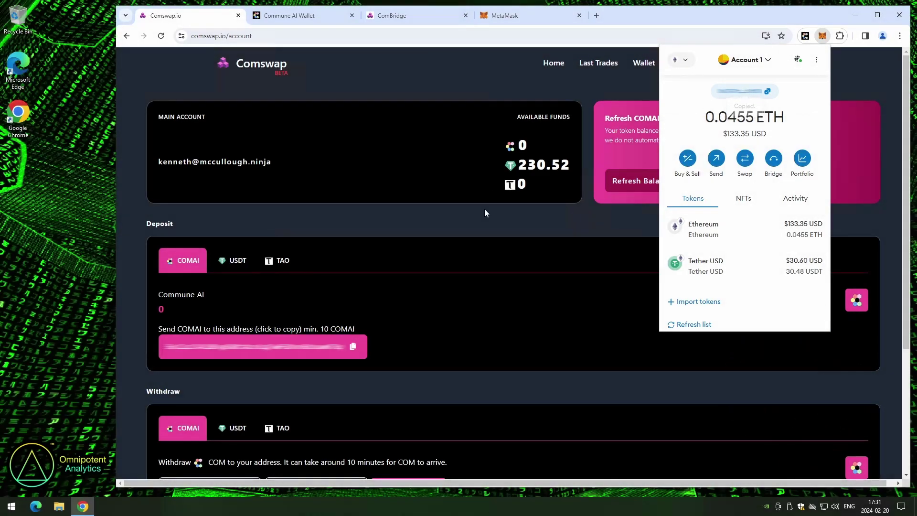
left_click(405, 294)
Withdraw and confirm 230.52 USDT to the pasted MetaMask EVM address
scroll(140, 282, "down", 2)
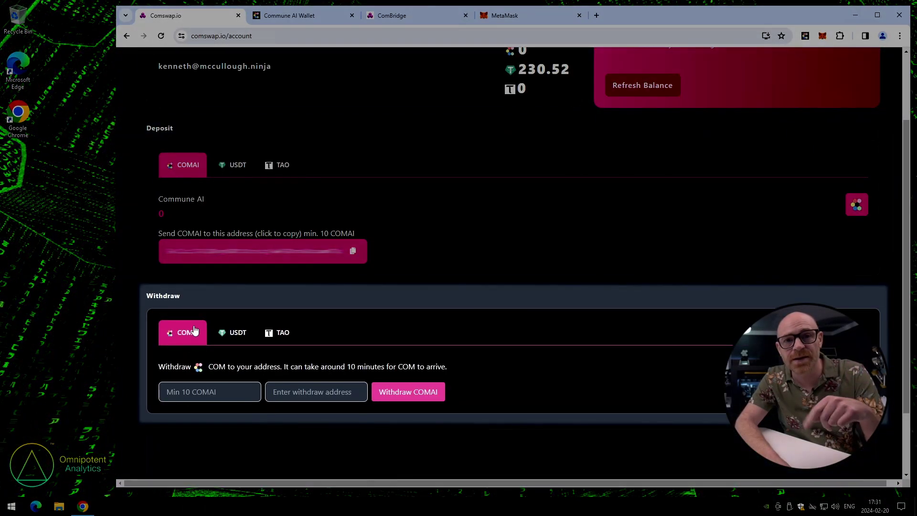
left_click(234, 337)
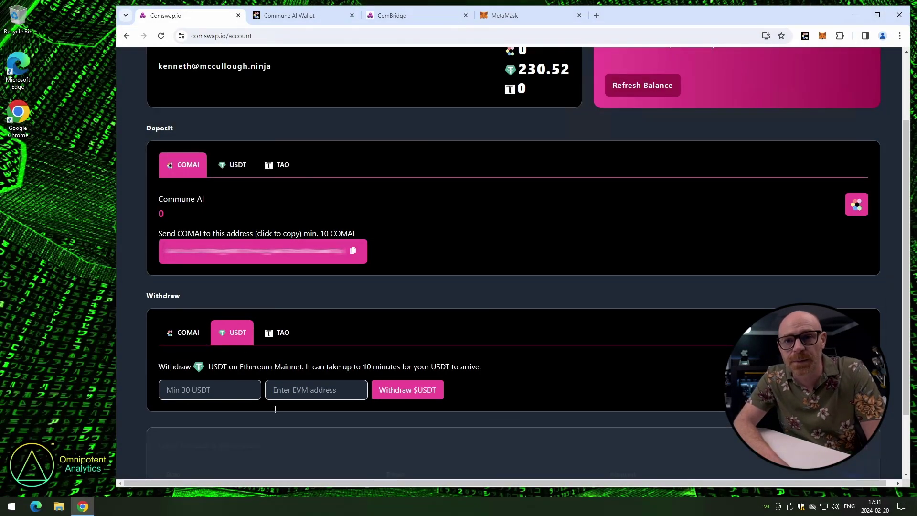
right_click(287, 389)
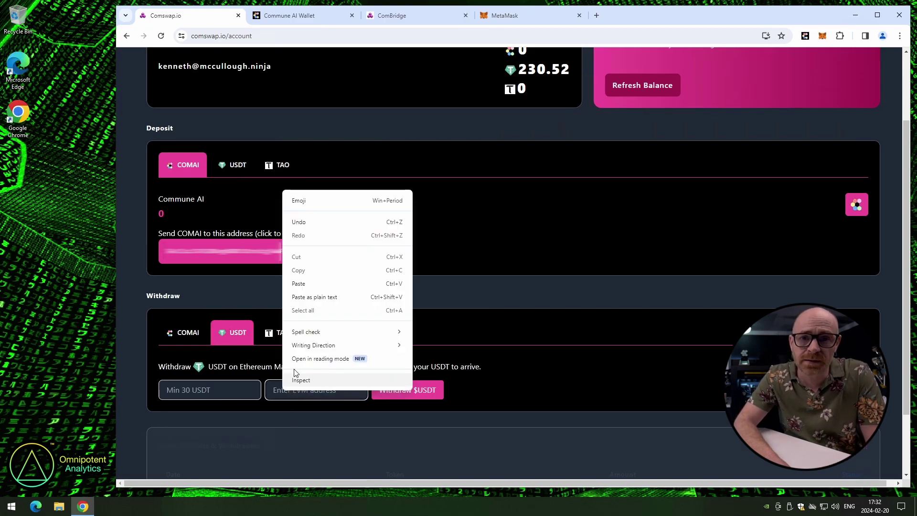
left_click(298, 283)
left_click(196, 384)
type("230.52")
left_click(422, 391)
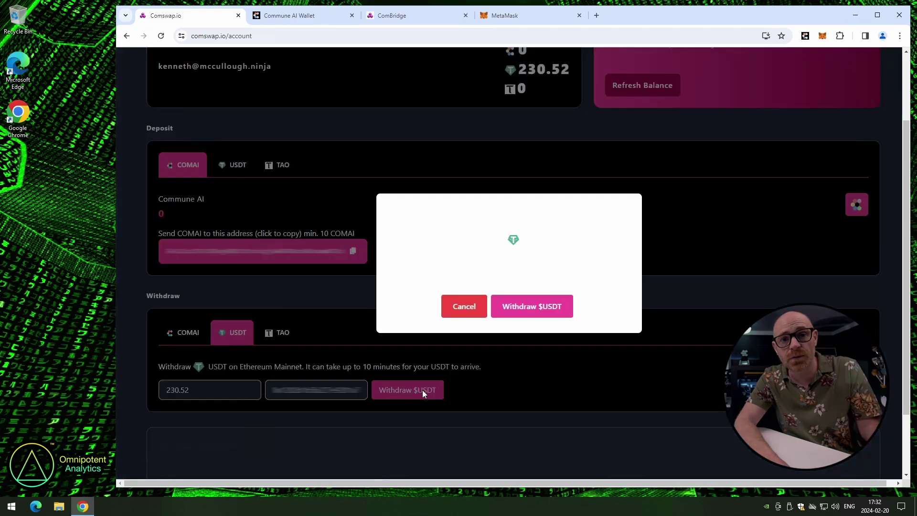
left_click(520, 307)
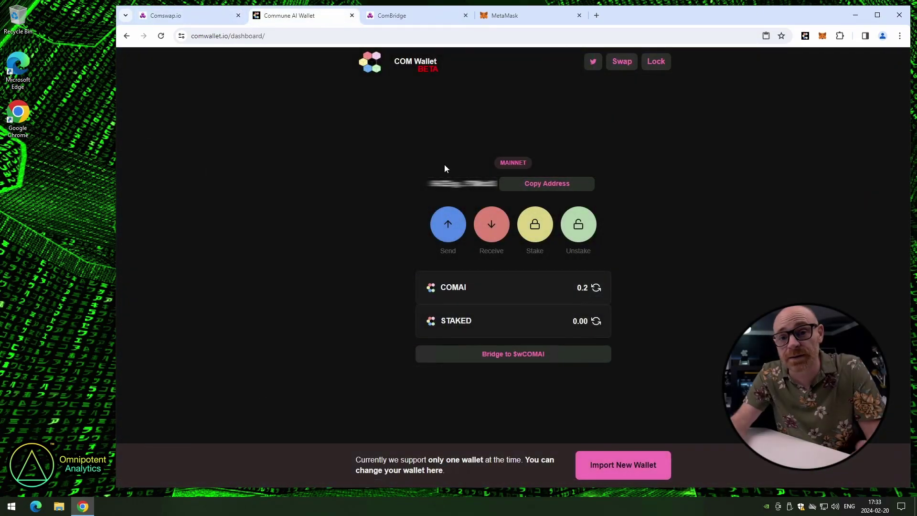
Refresh COM Wallet to see 94.86 COMAI, then check MetaMask's Tether balance
left_click(597, 288)
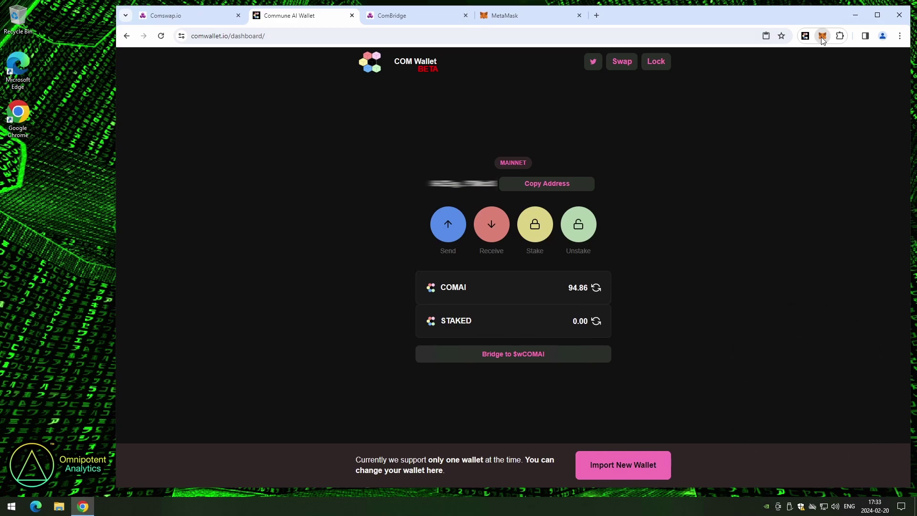
left_click(822, 36)
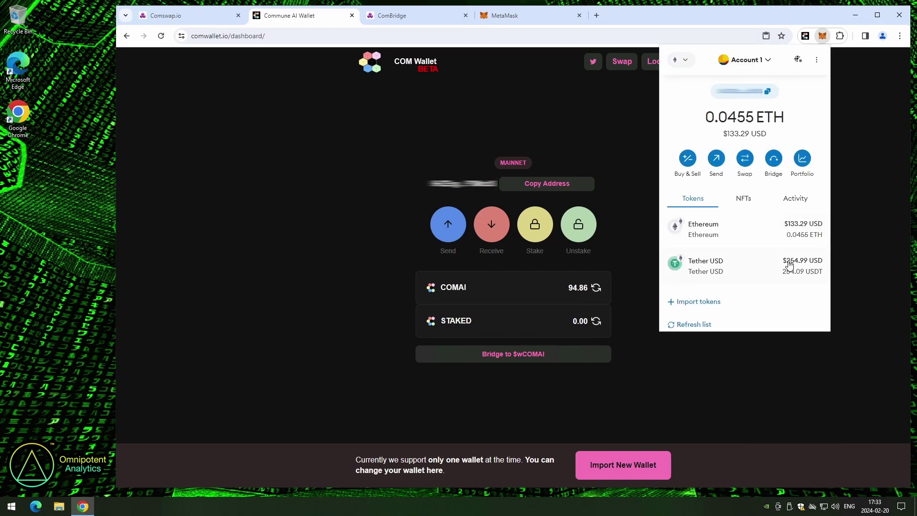